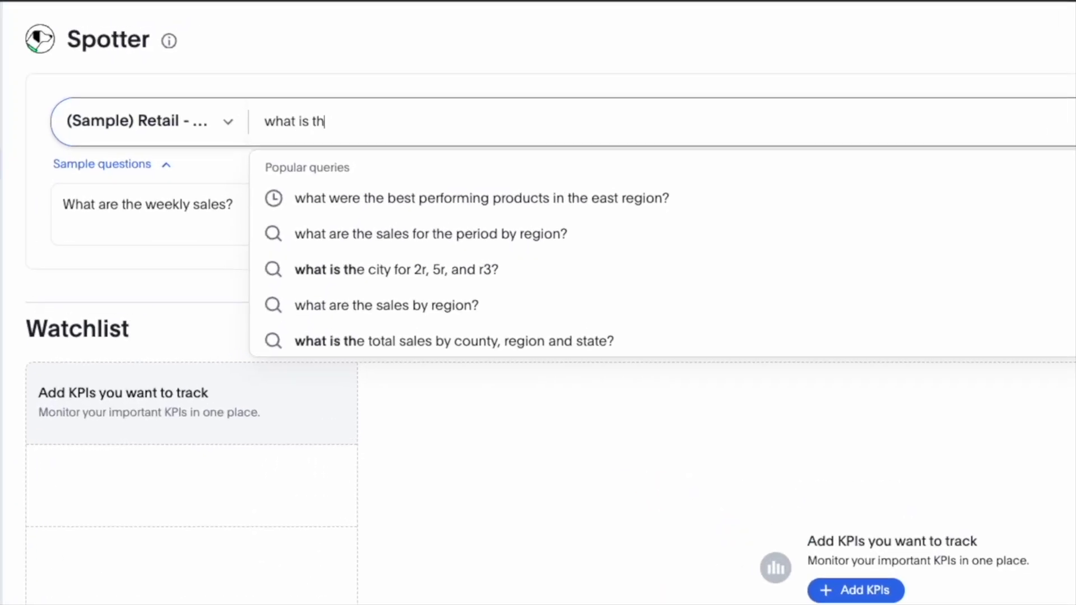
Ask Spotter for monthly east-store sales, June 2024 versus last month, and each store's % change.
text(tore in the east?)
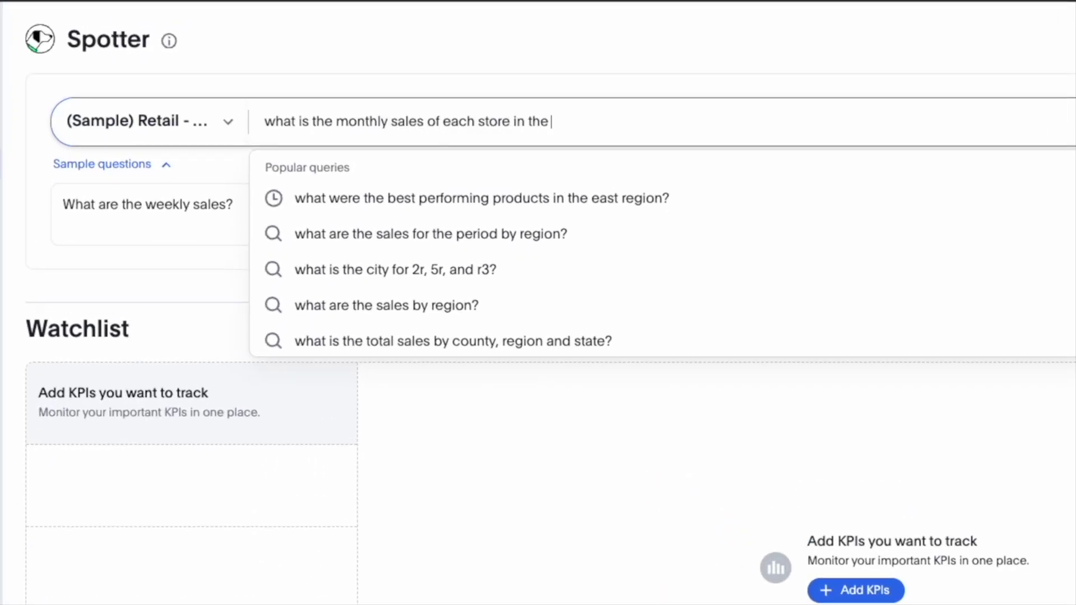
key(Return)
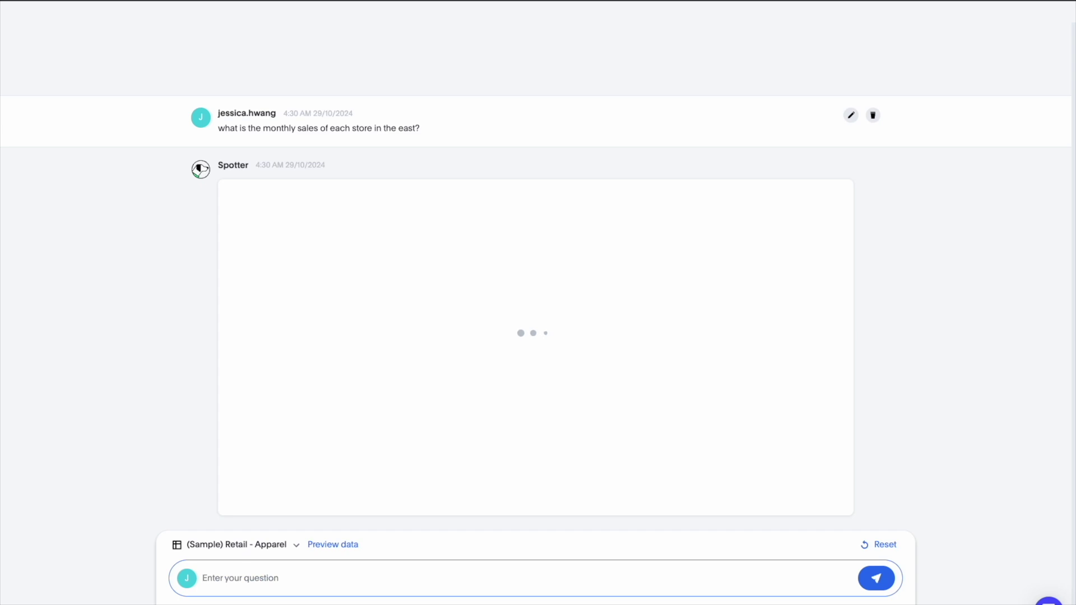
text(compare the sales for june 2024 vs last month)
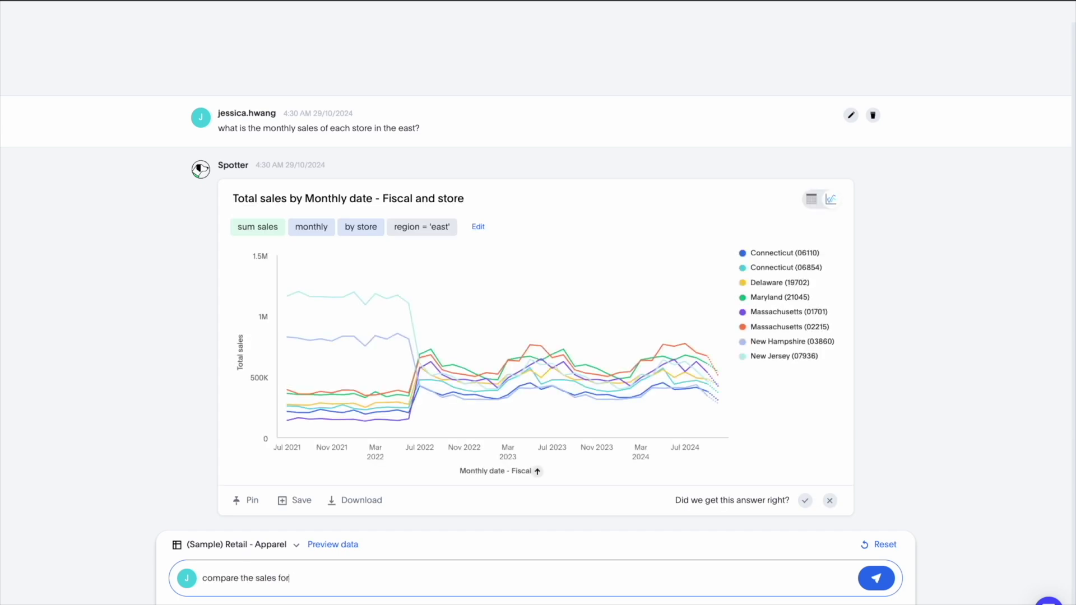
key(Return)
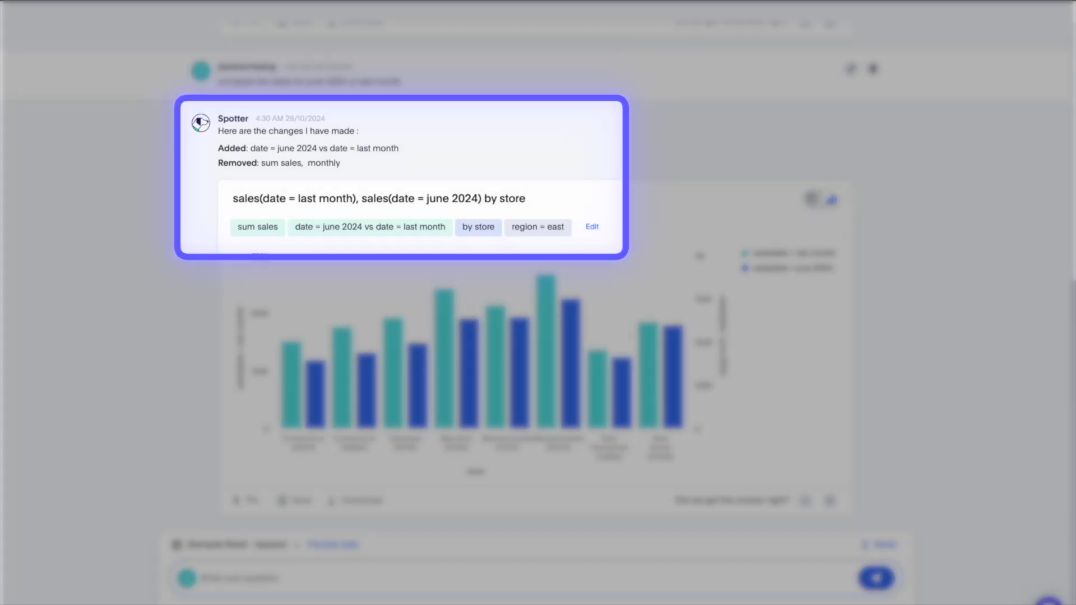
text(also show the % change for each)
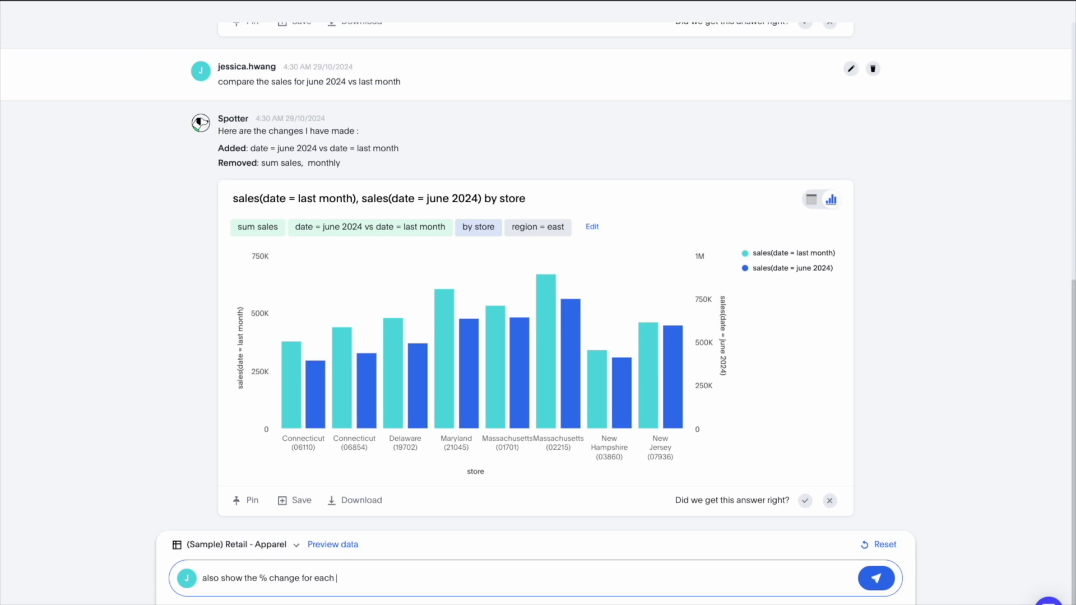
text( of the store)
key(Return)
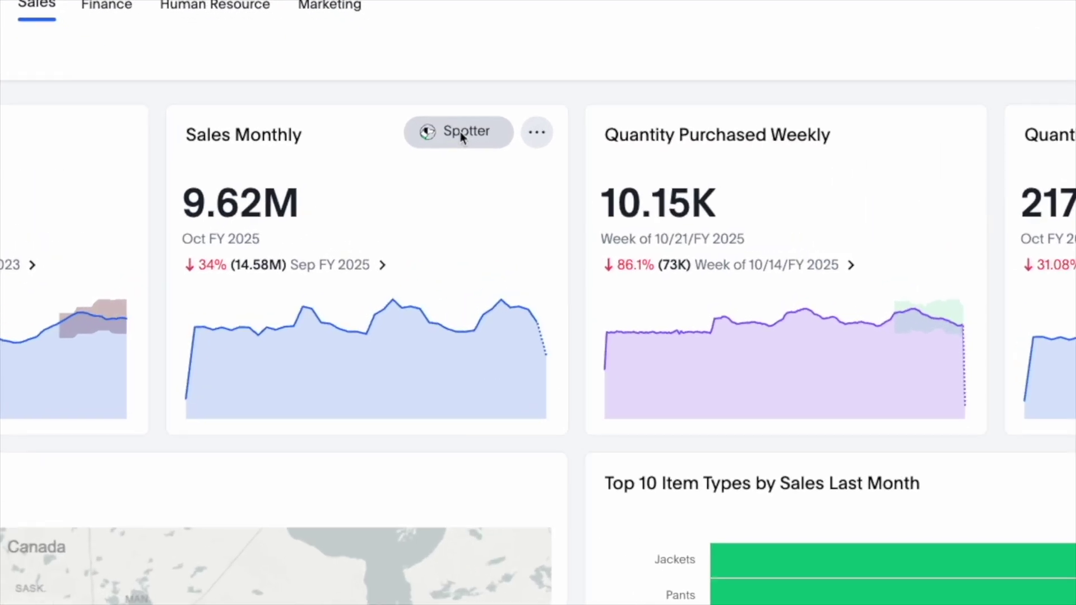
From the Sales Monthly card, ask Spotter for the top 5 states for all of this year.
click(460, 133)
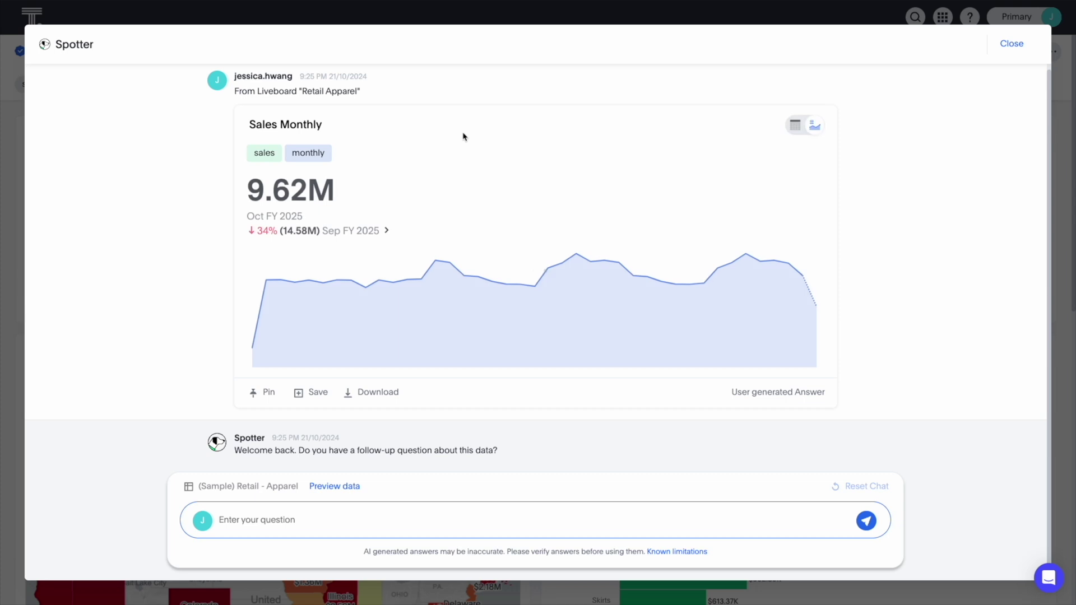
click(490, 516)
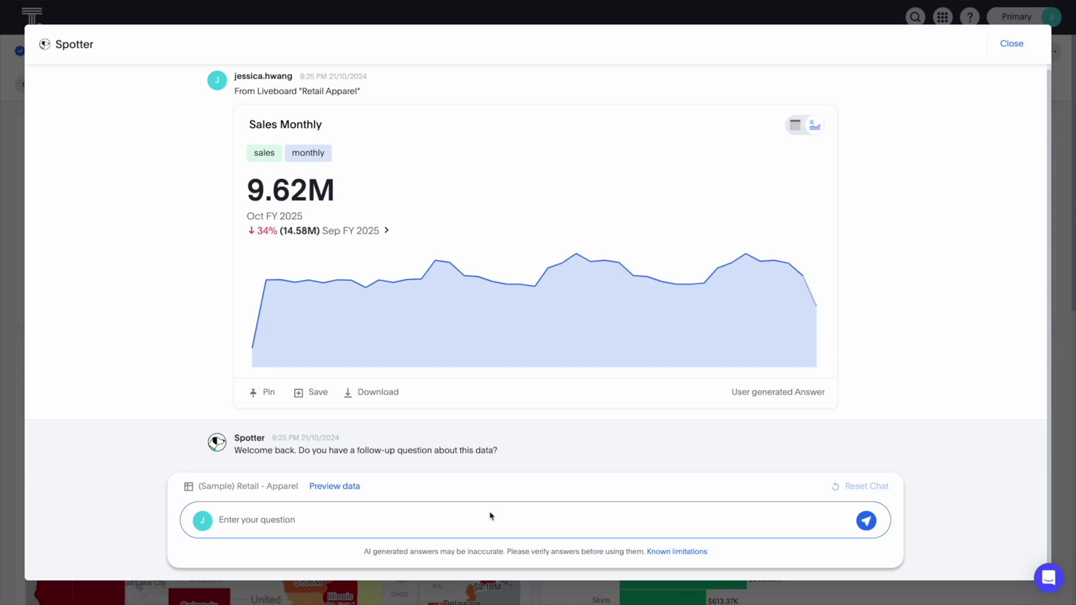
text(Show me top 5 states for all of this year)
key(Return)
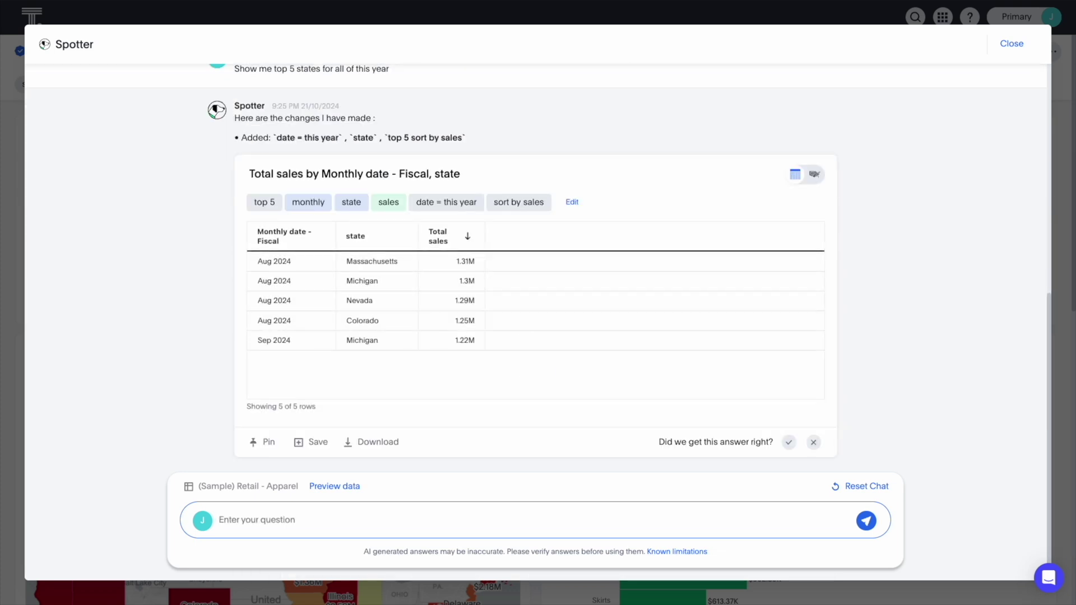
Clarify that totals should be aggregated, then ask for those states' month-over-month sales.
text(I meant aggregated)
key(Return)
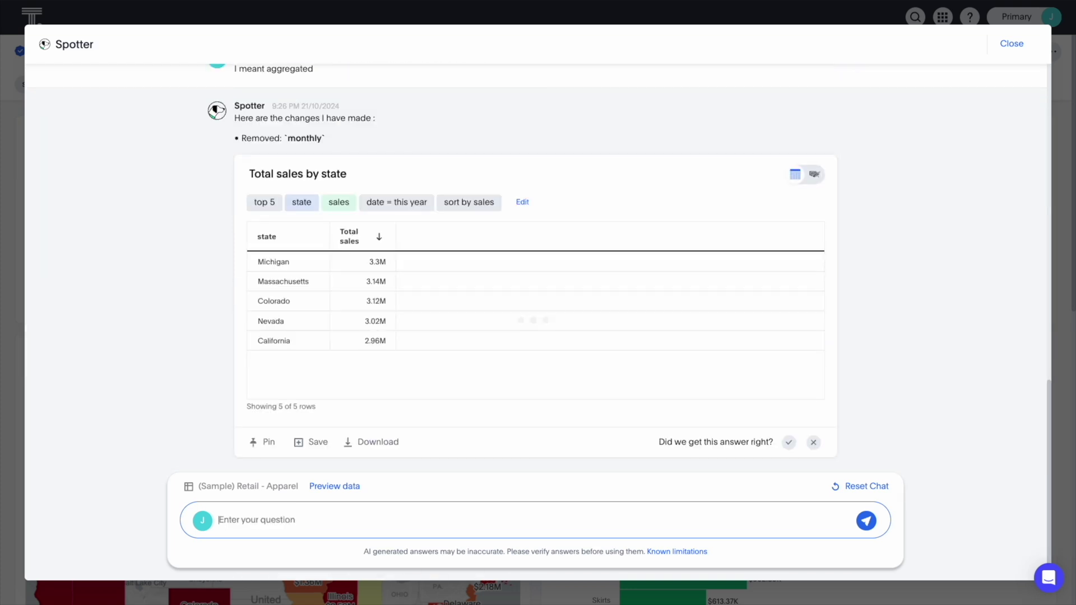
text(Fo)
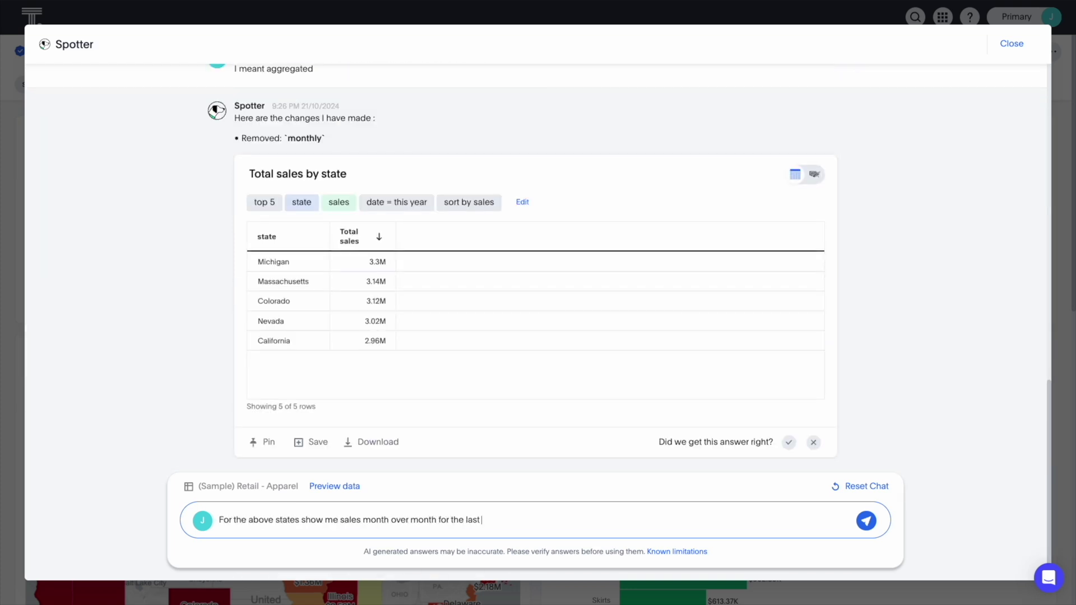
text(rs)
key(Return)
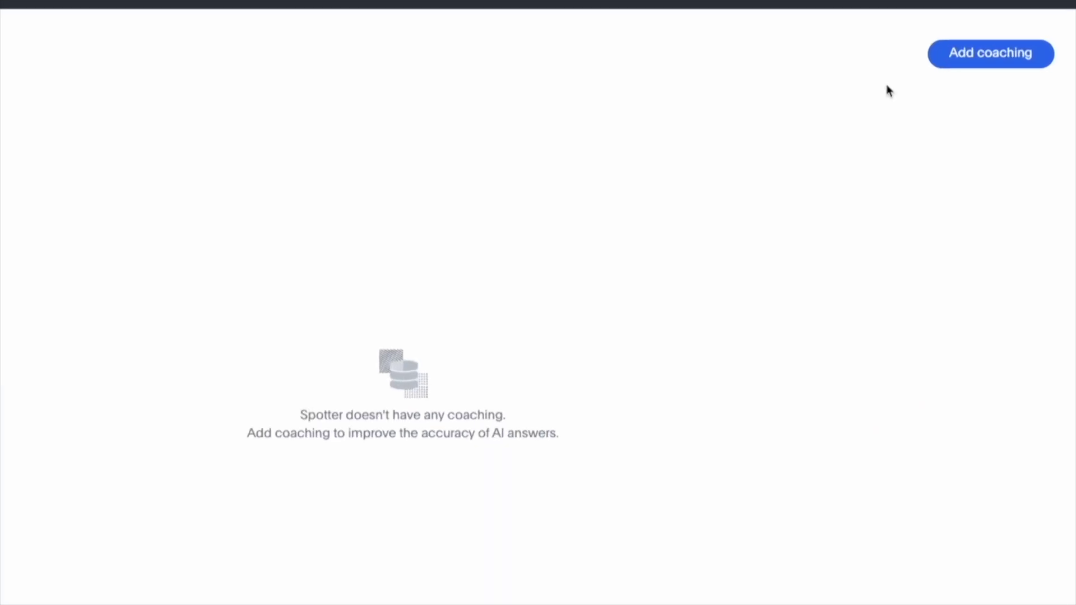
Add coaching for 'what were the best performing products in the east region?'.
click(964, 58)
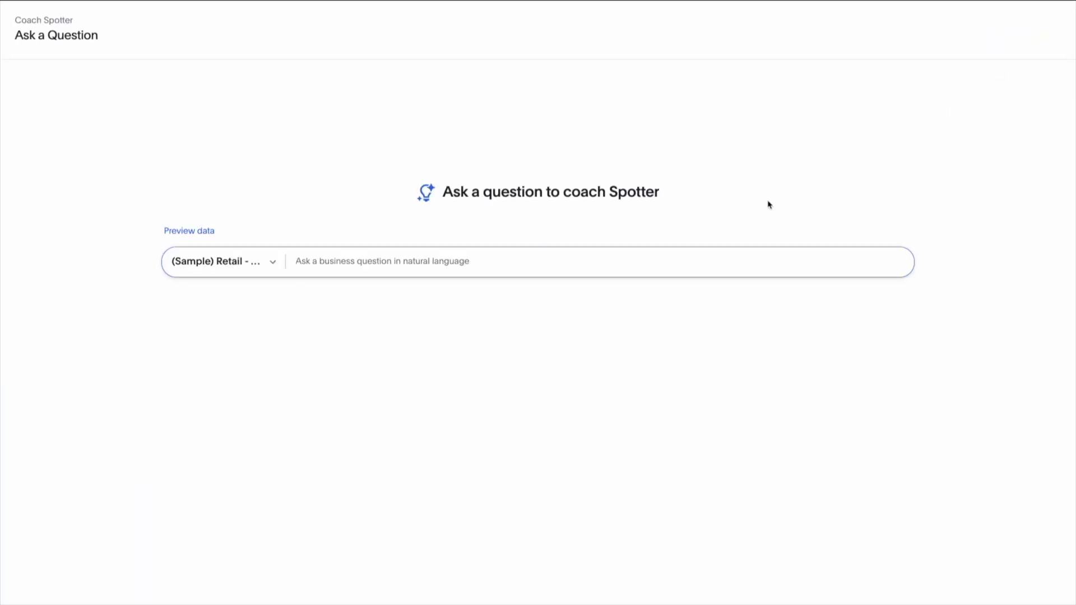
click(679, 253)
text(what were the best performing products in the east region?)
key(Return)
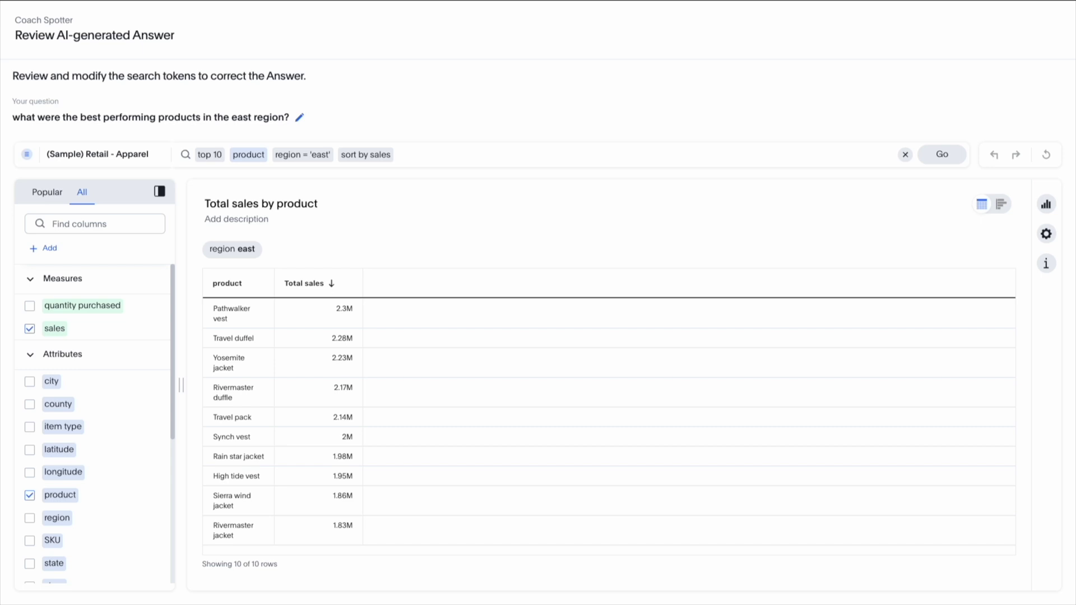
Swap sales for quantity purchased in the answer, rerun it, and submit it for review.
click(30, 305)
click(29, 329)
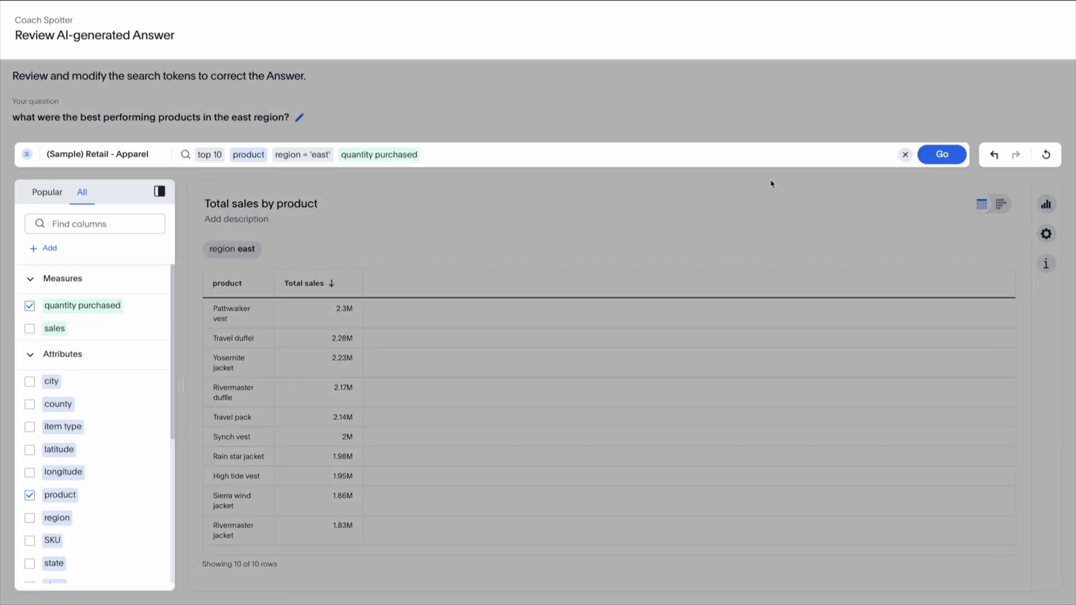
click(931, 156)
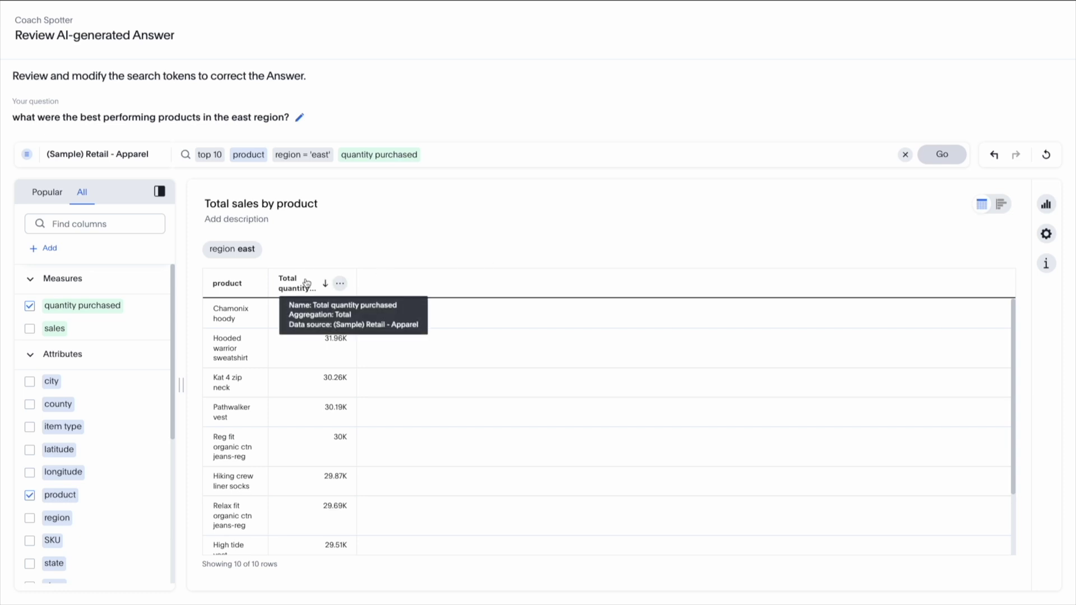
scroll(437, 331, down, 2)
click(991, 585)
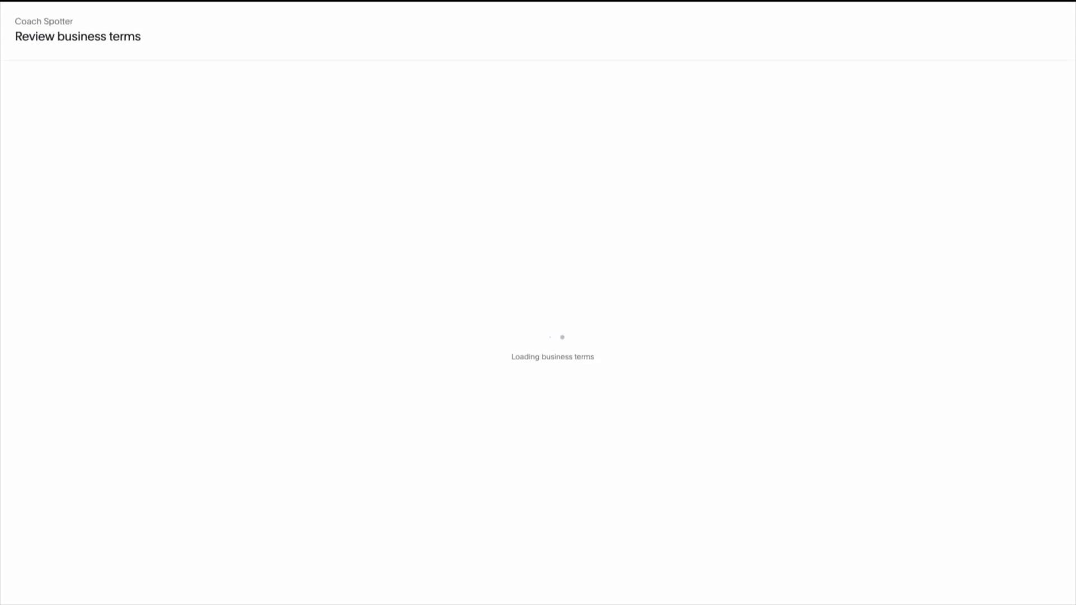
Approve the best performing products, east region, and combined mappings, then finish the review.
click(868, 177)
click(873, 212)
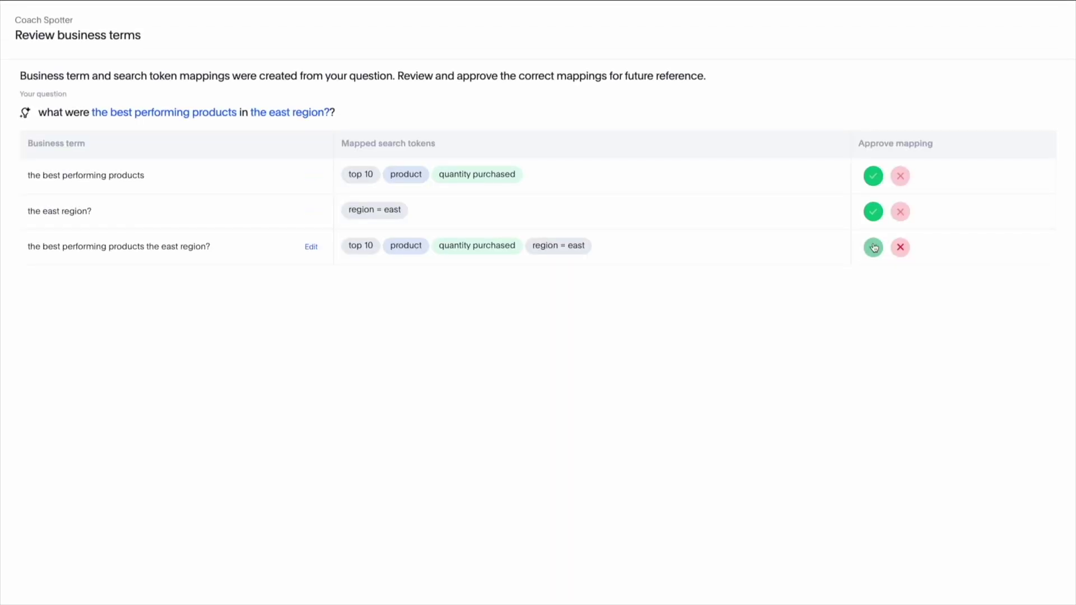
click(873, 247)
scroll(877, 250, down, 2)
click(1012, 589)
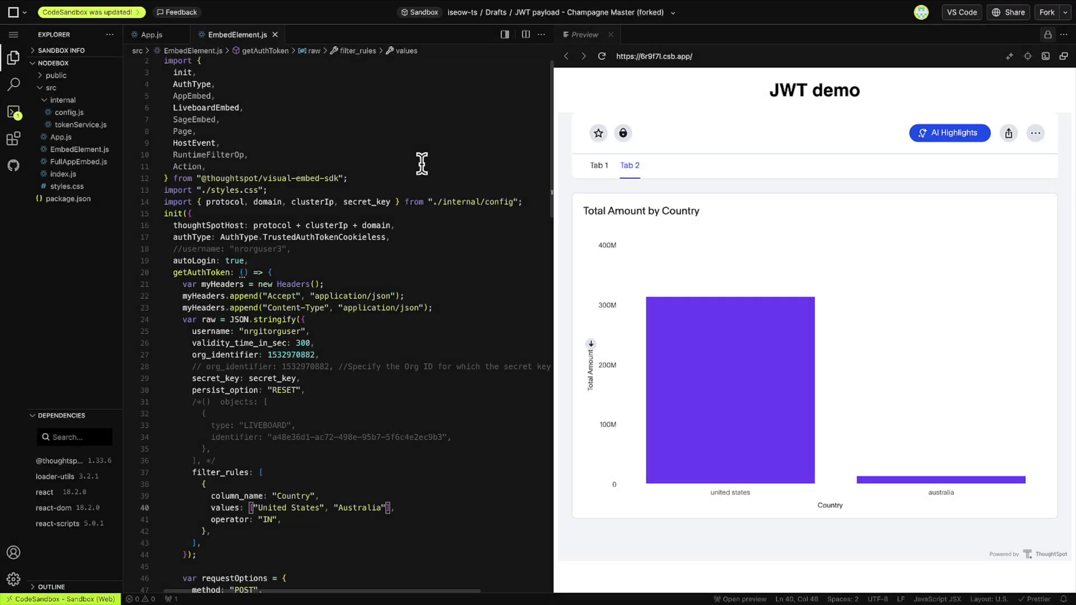
scroll(421, 163, down, 6)
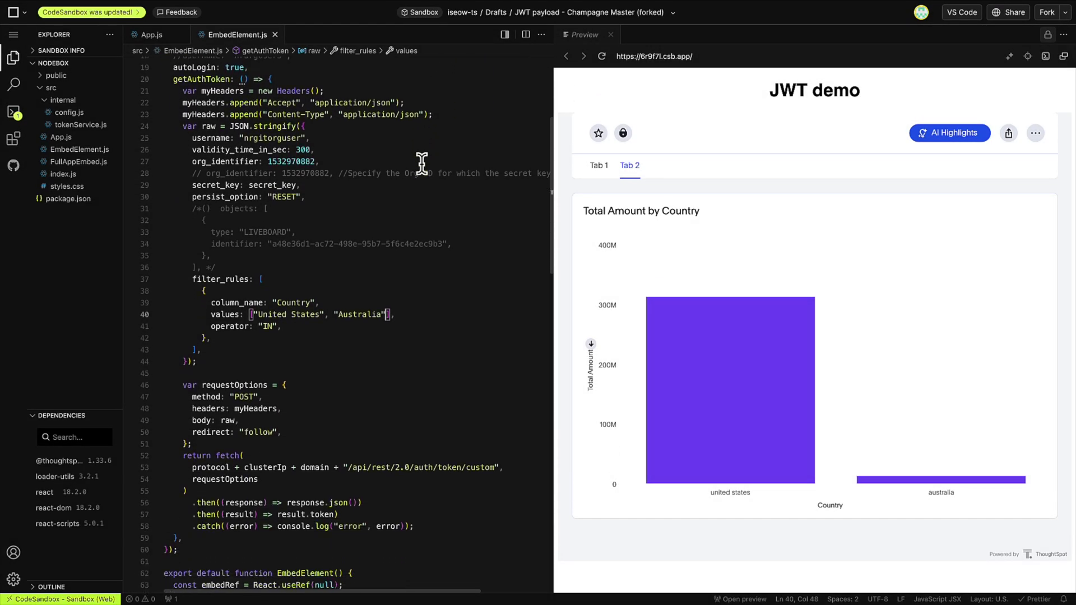
Add "United Kingdom" and "Japan" after Australia in the filter_rules values and reload the preview.
scroll(421, 163, down, 4)
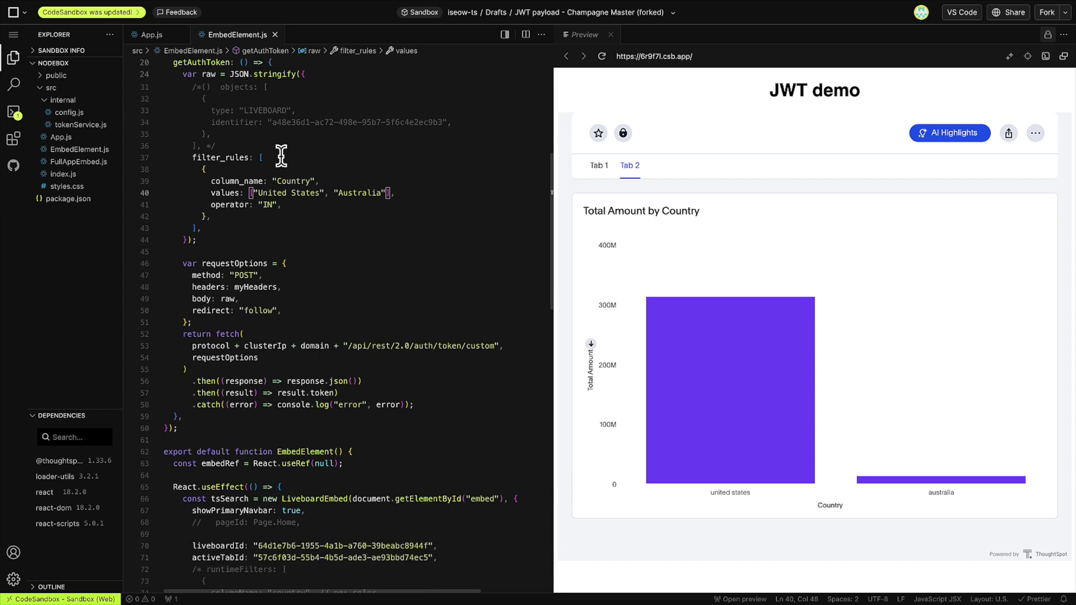
drag(192, 157, 261, 213)
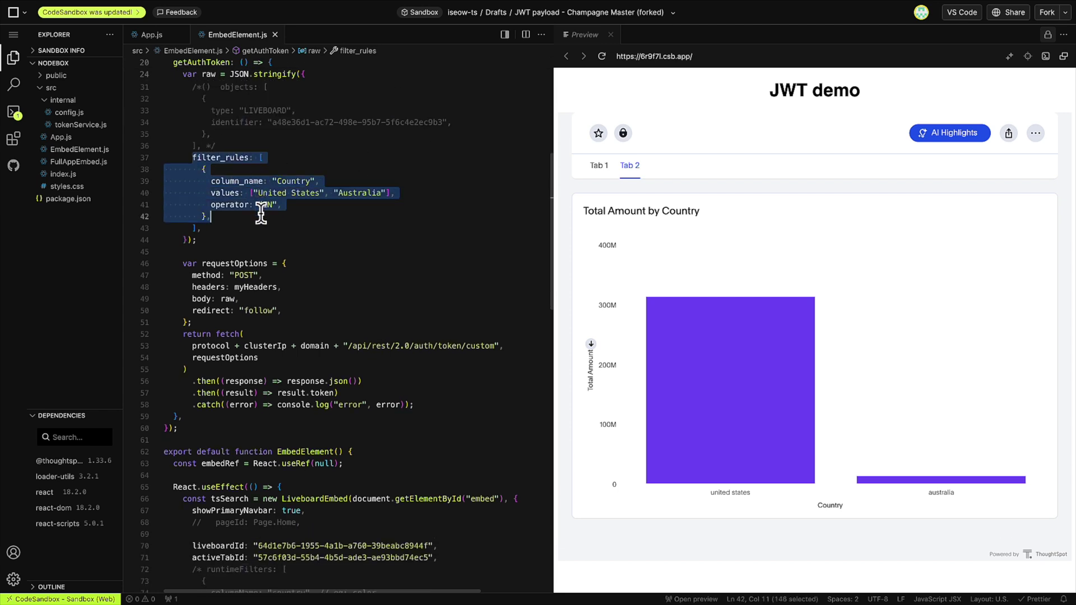
click(388, 192)
text(, ")
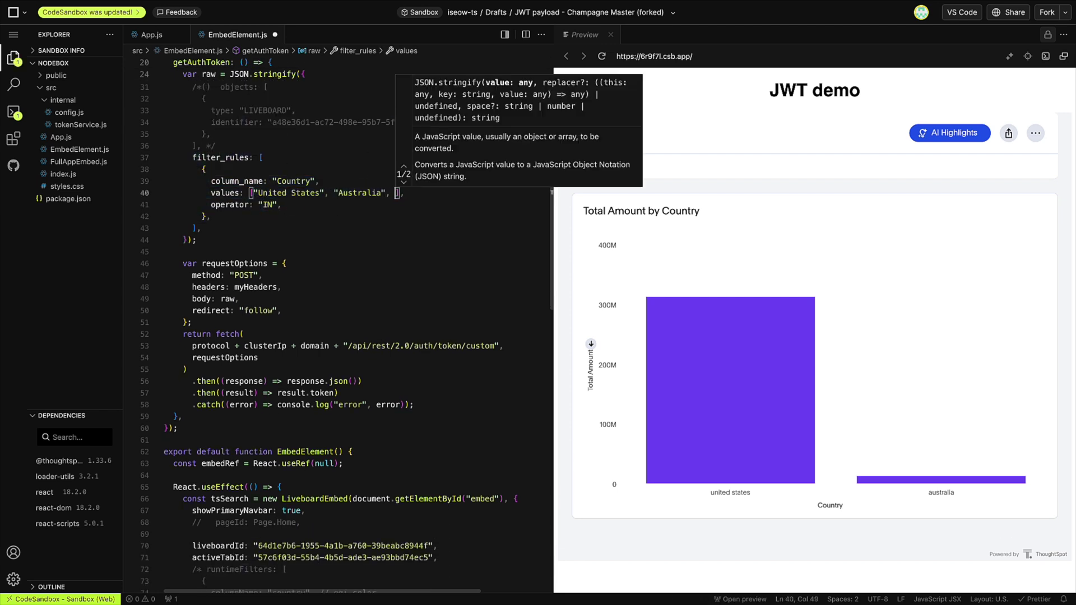
text(United Kingo)
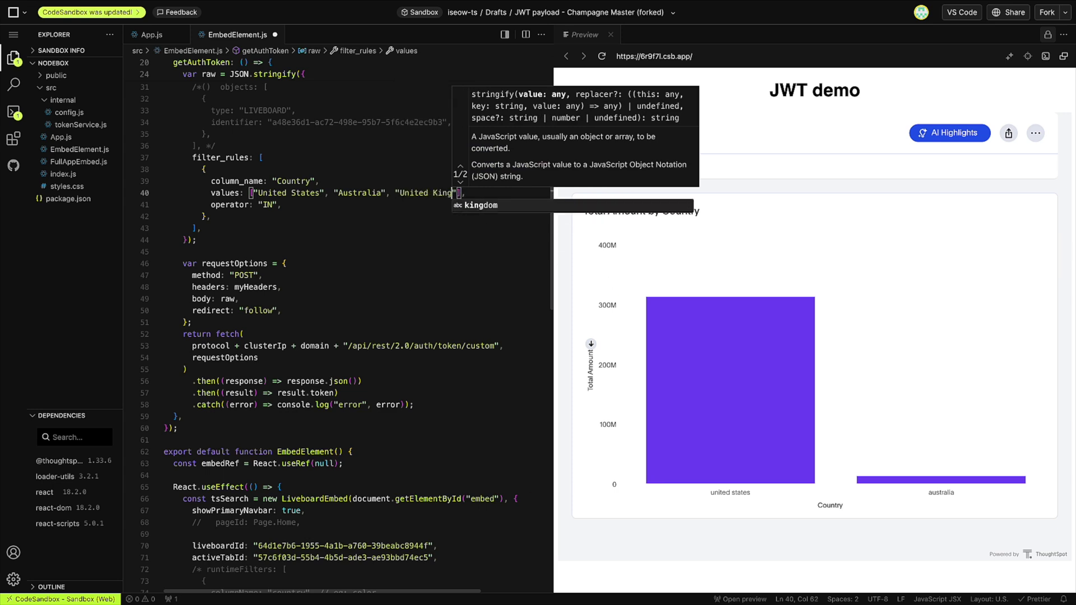
text(om", "Japan)
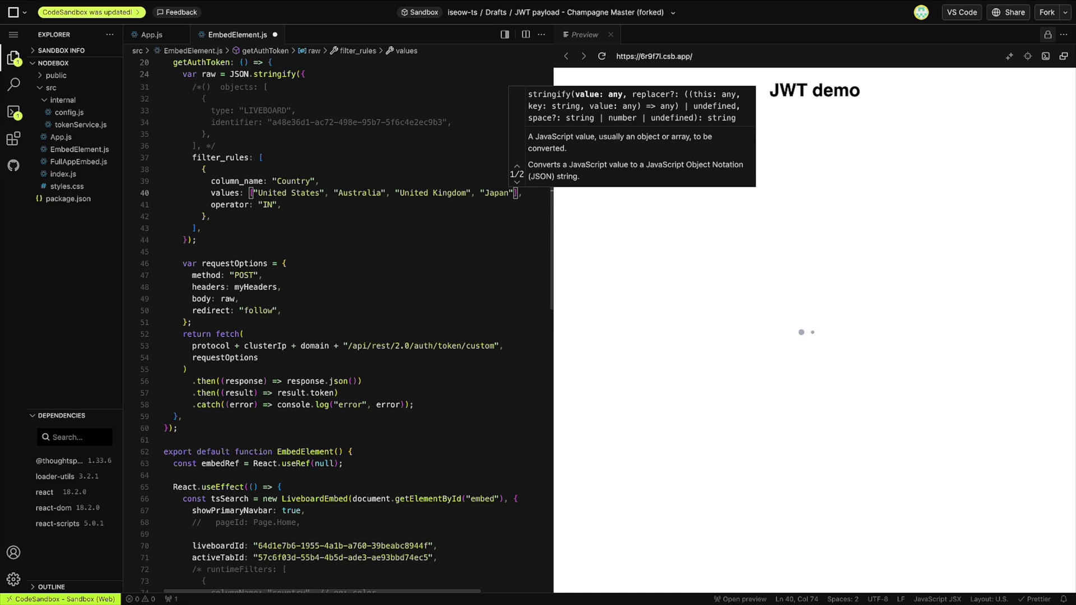
scroll(497, 211, up, 1)
click(504, 212)
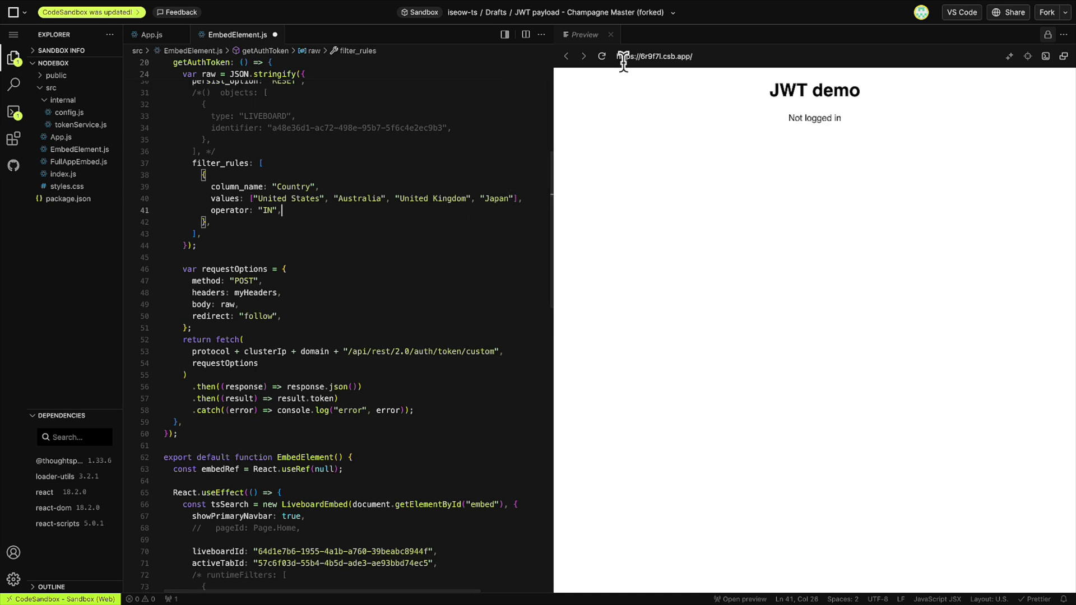
click(602, 56)
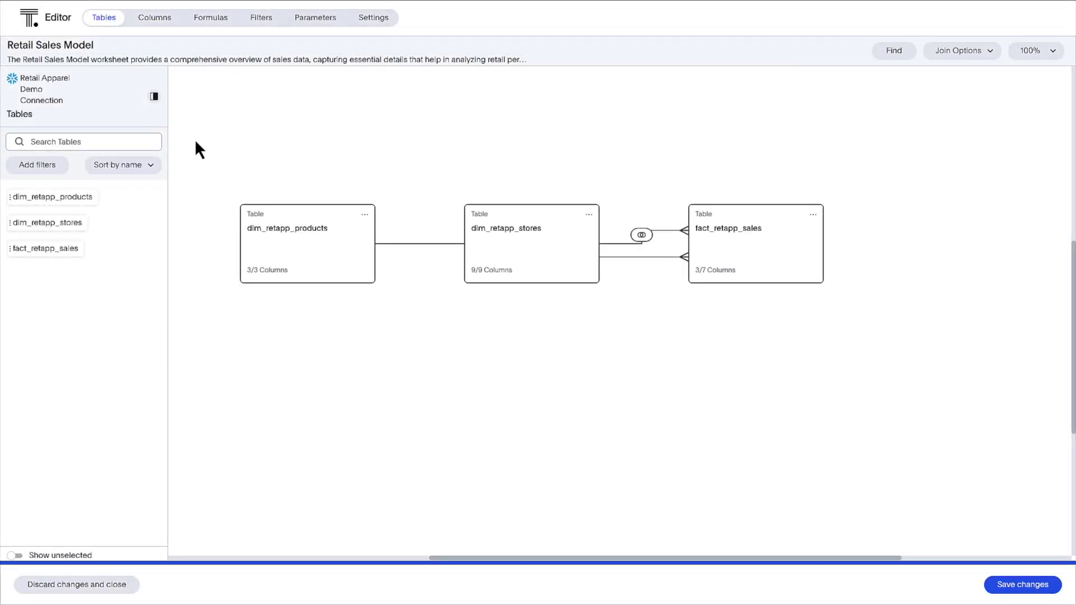
Add a second dim_retapp_stores to the schema, then remove that duplicate table and its join.
drag(77, 223, 336, 369)
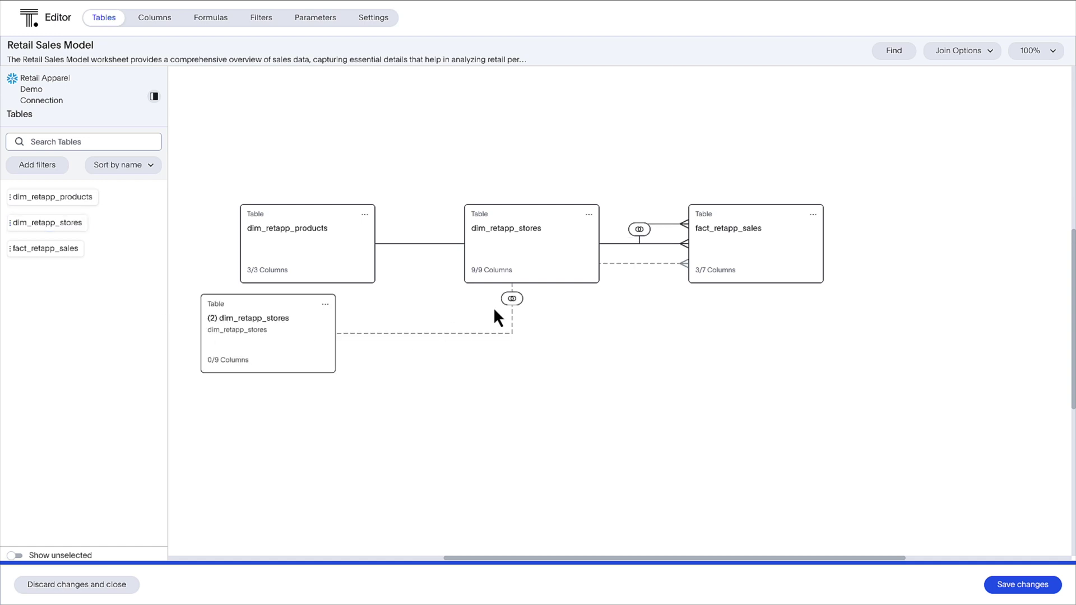
mouse_move(509, 303)
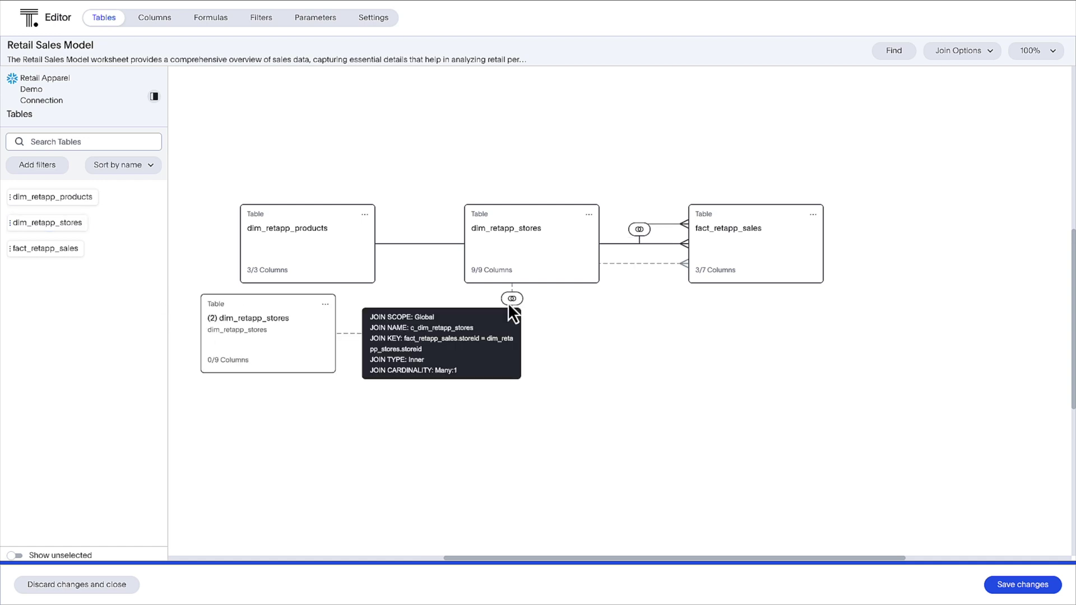
click(325, 304)
click(326, 408)
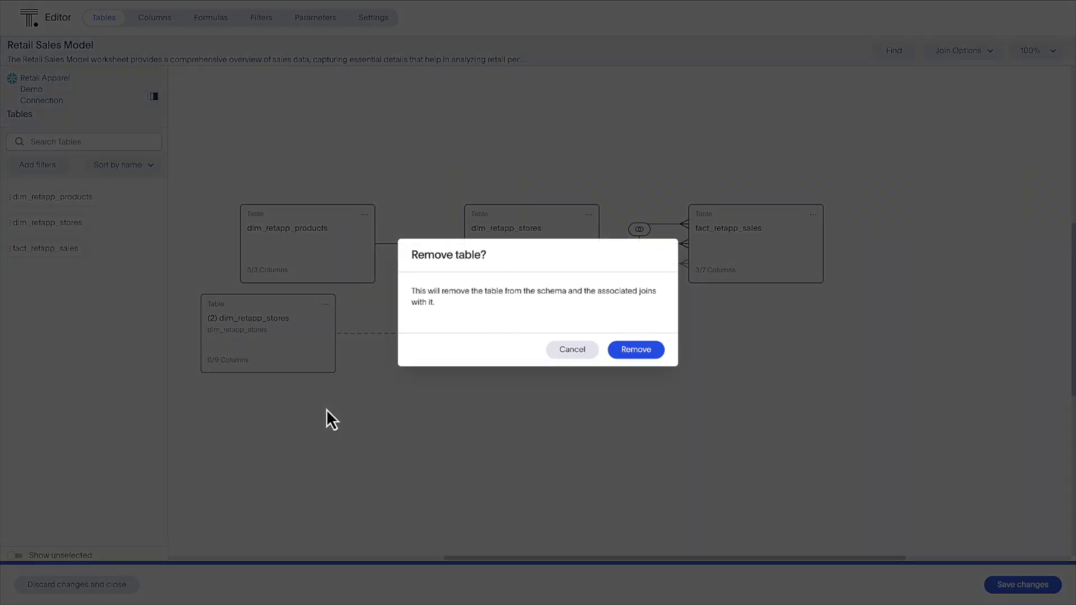
click(636, 352)
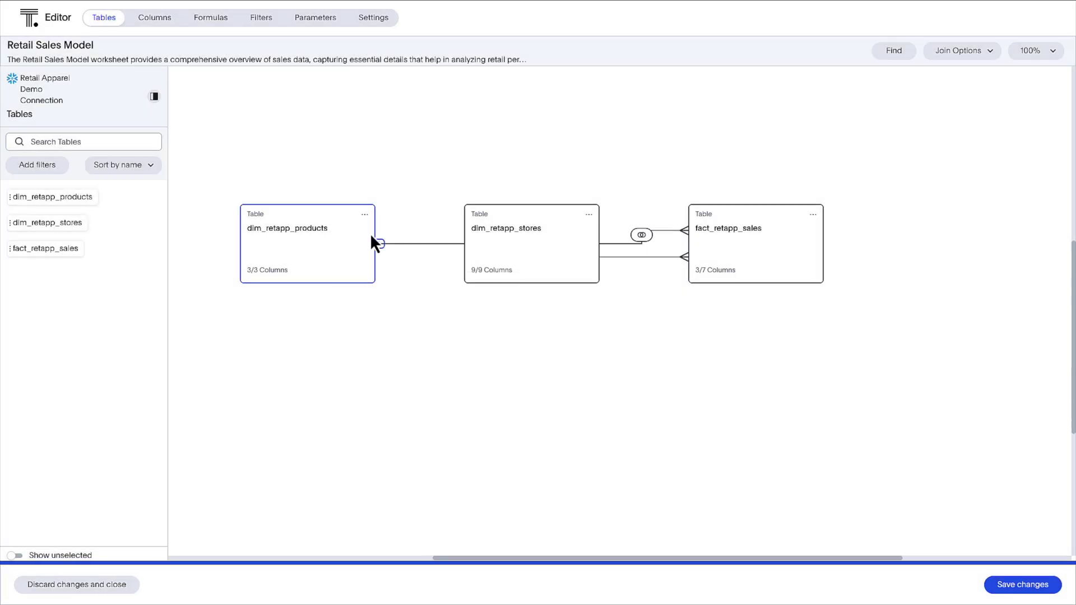
Review the model's columns, including dim_retapp_products, and the Average Store Sales formula.
click(147, 21)
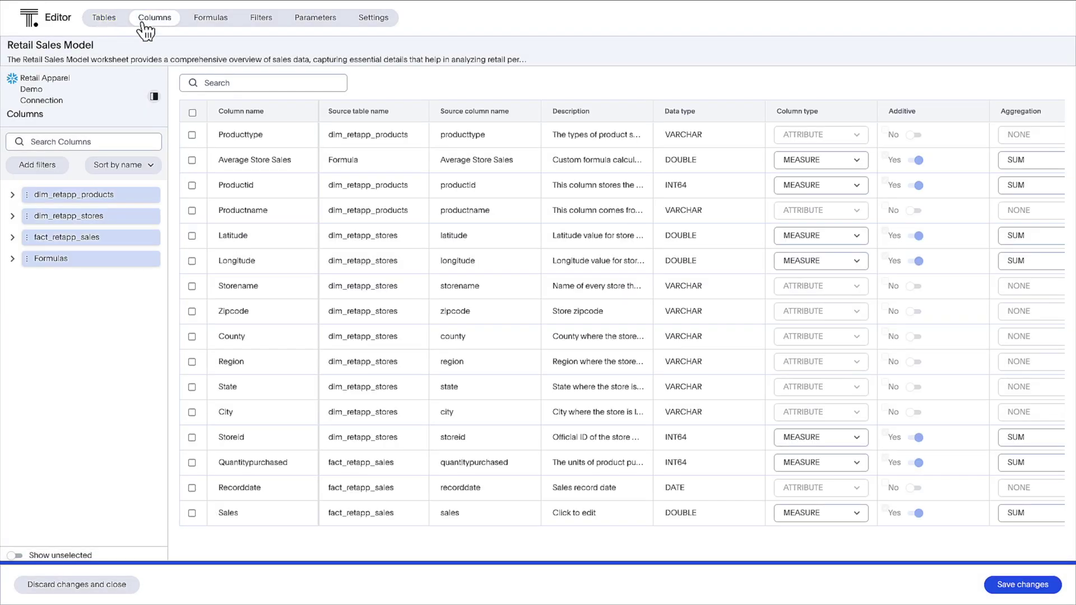
click(12, 196)
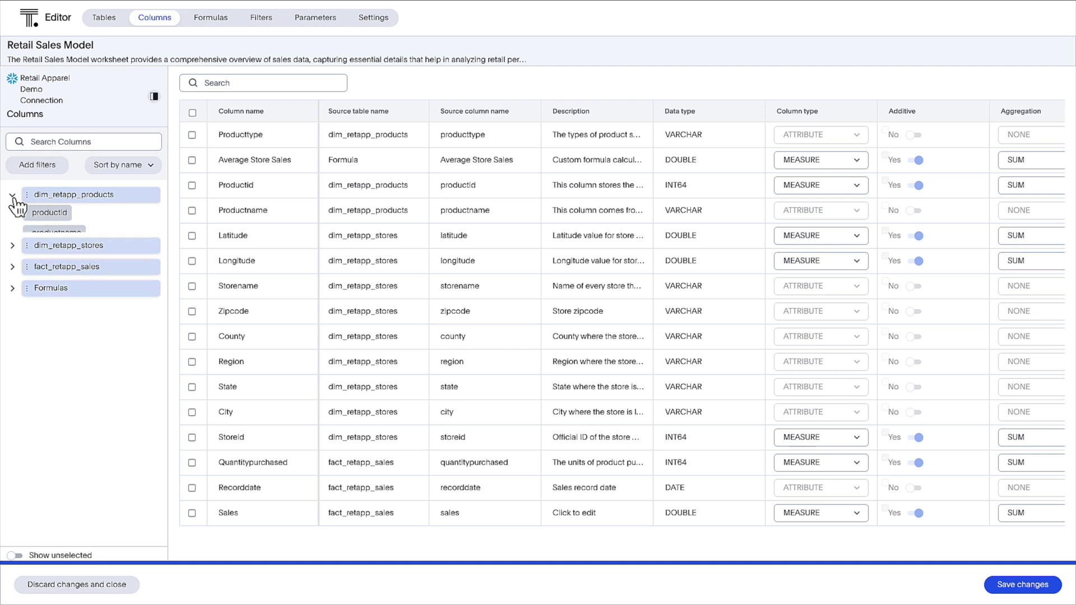
mouse_move(63, 254)
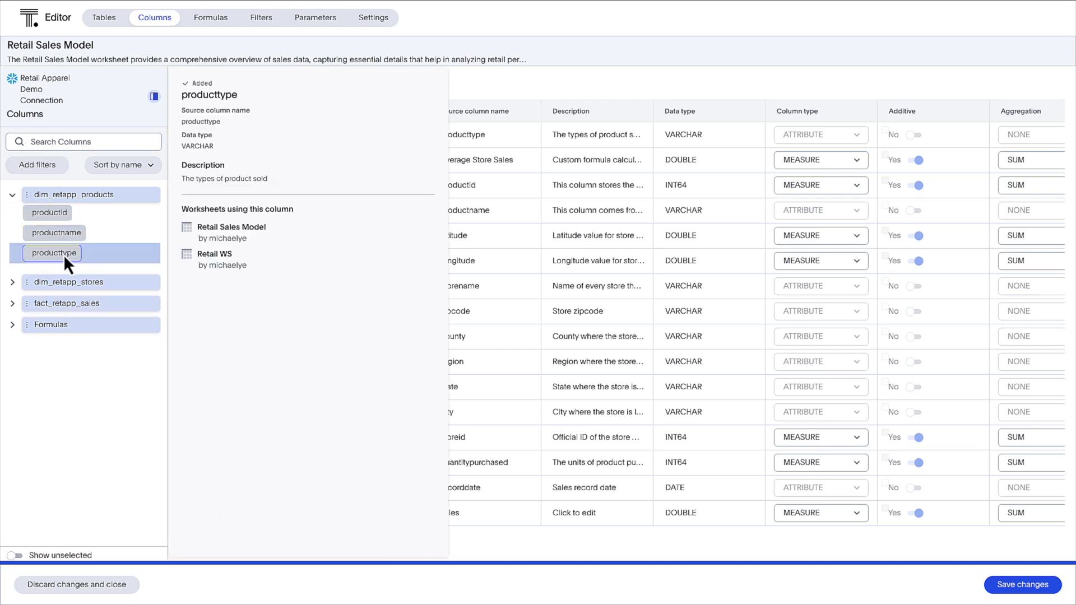
click(192, 28)
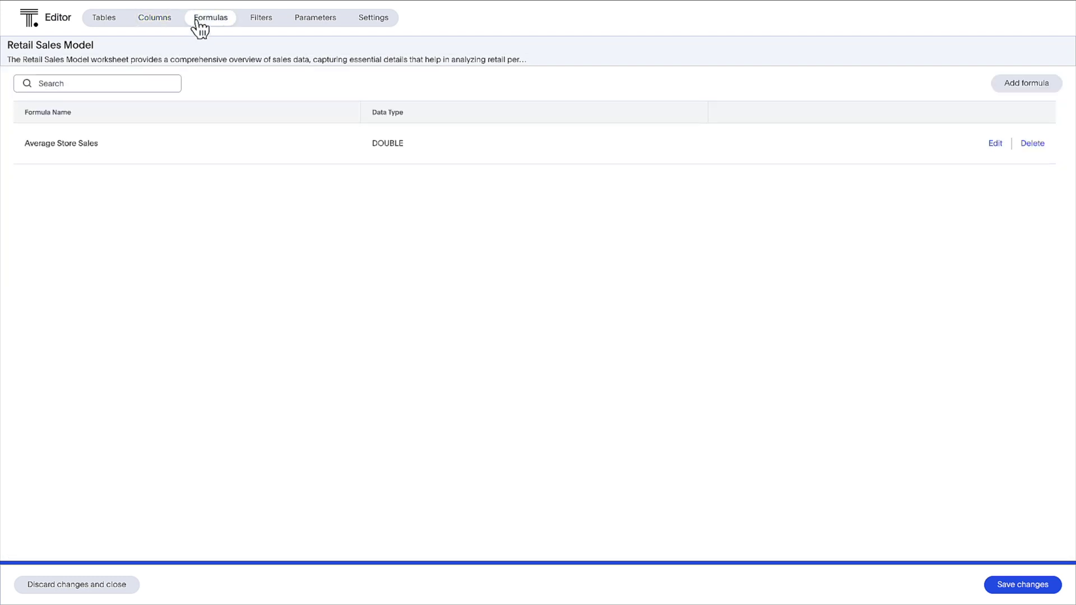
click(997, 143)
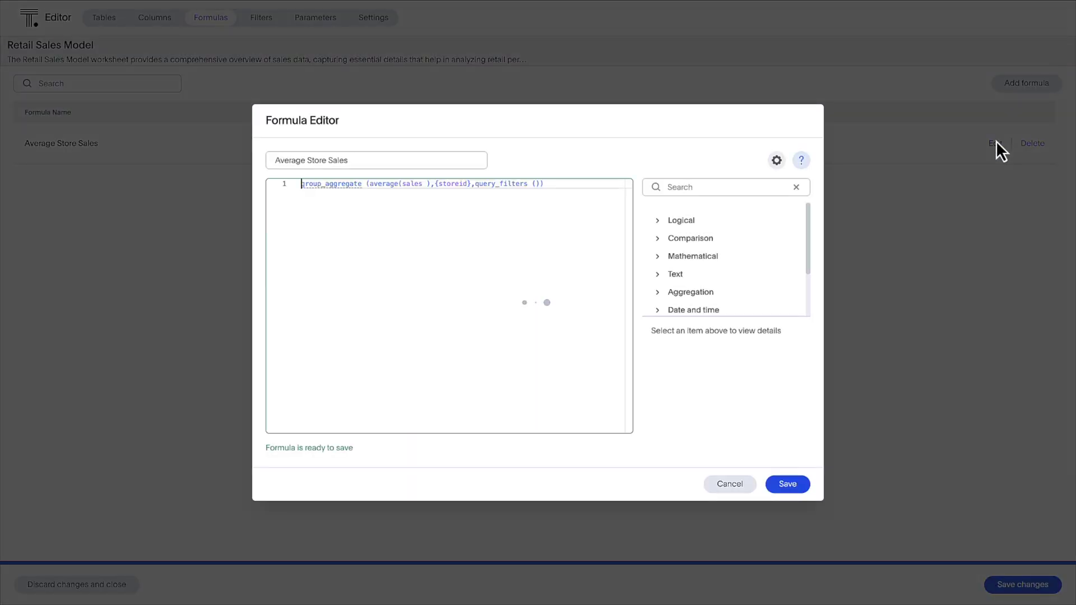
click(788, 484)
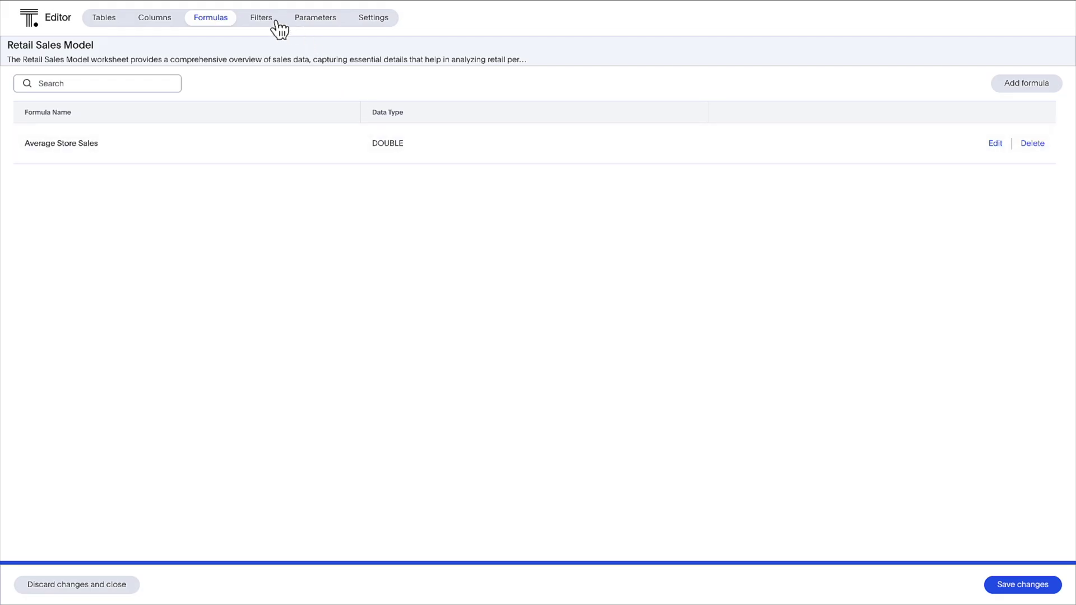
Check the join rule and security settings, save the model changes, and exit the editor.
click(366, 20)
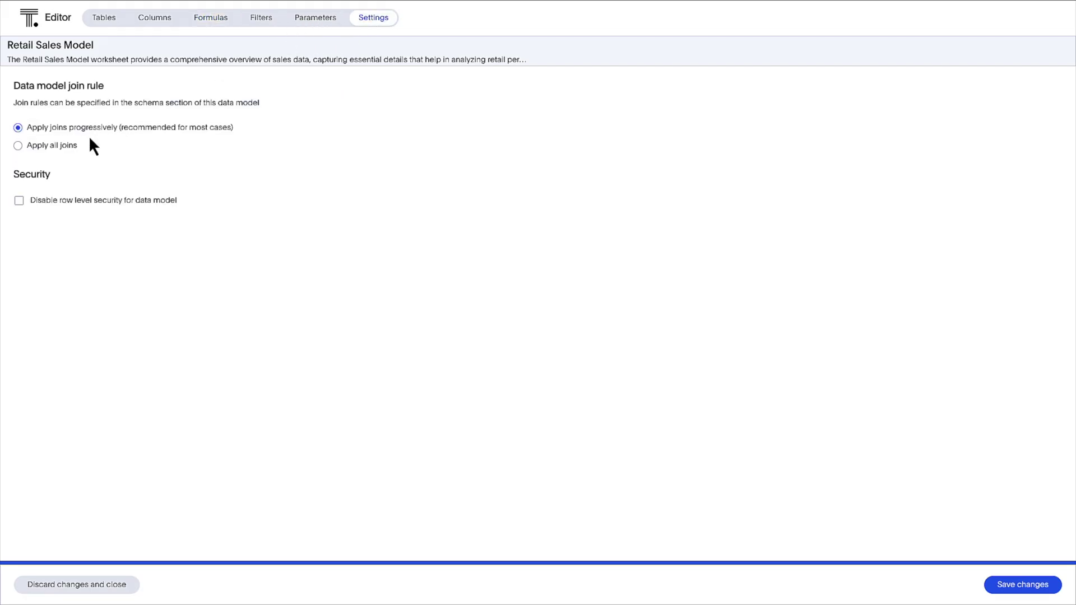
click(1038, 584)
click(1037, 583)
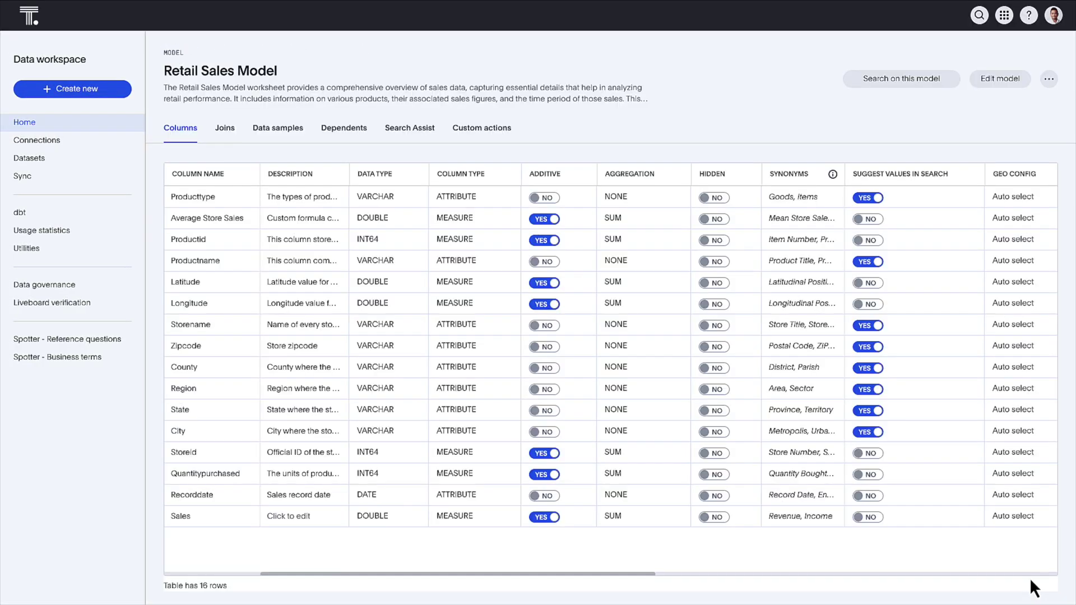
View the model's joins, then show the Animal filter's values on PetSpot Sales Overview.
click(227, 134)
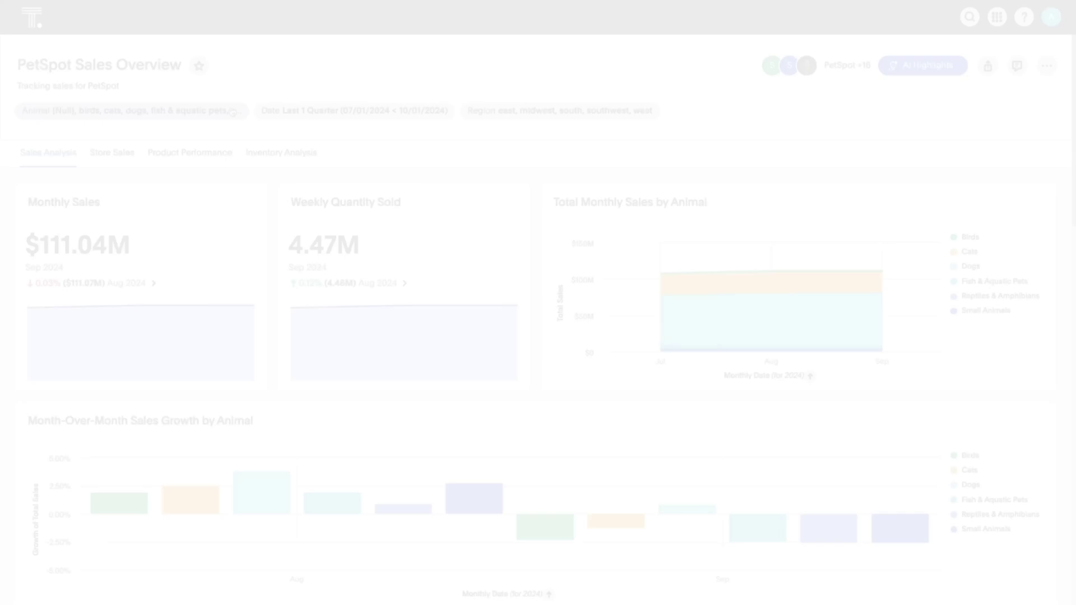
click(233, 111)
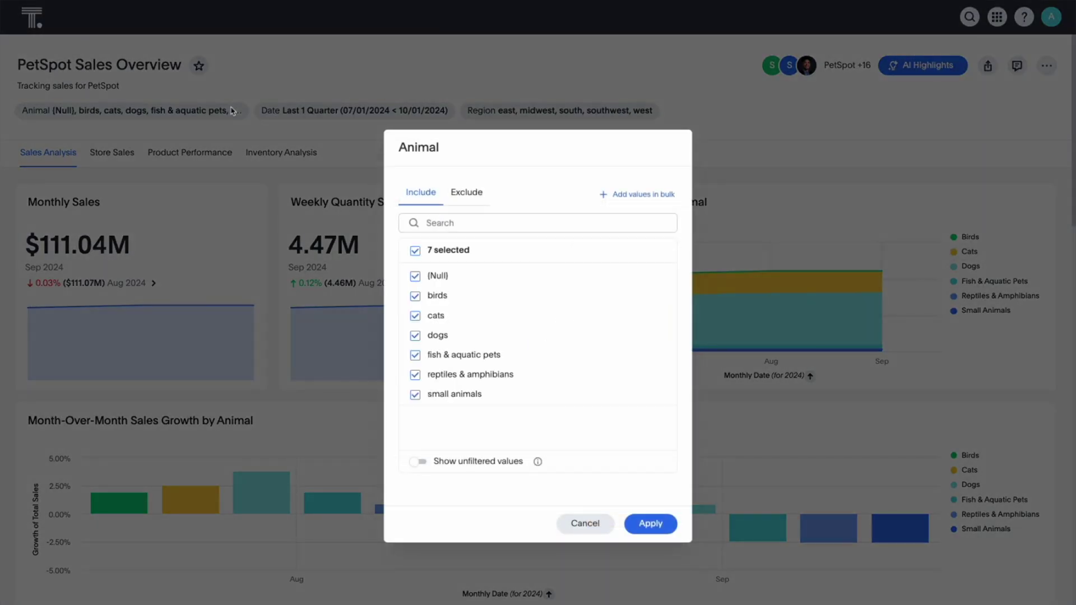
Cancel the Animal filter, switch to Store Sales, view liveboard details, and recheck the Animal filter unchanged.
click(582, 522)
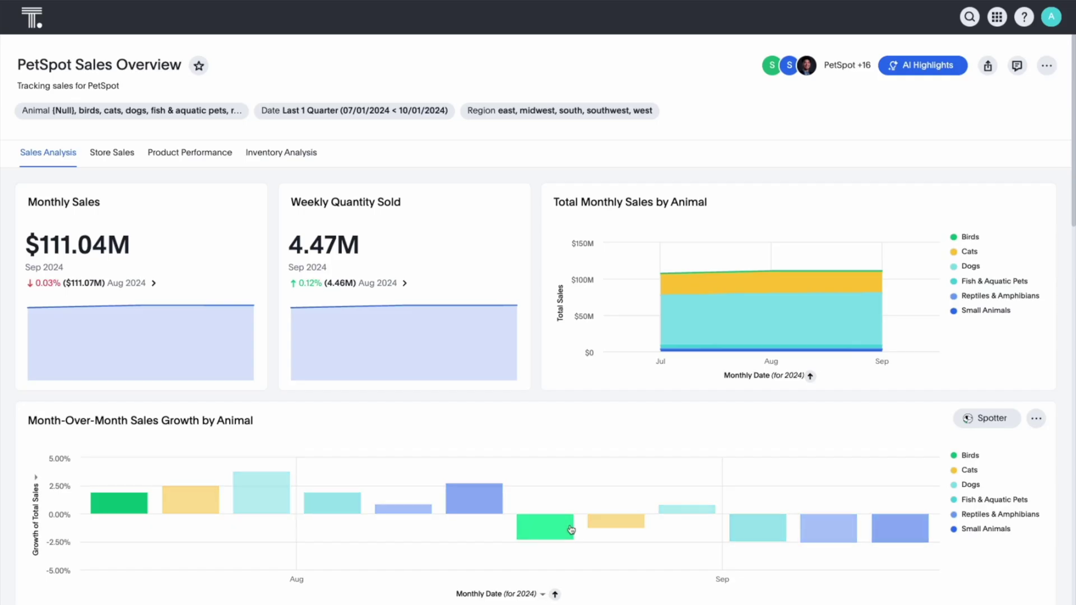
click(115, 158)
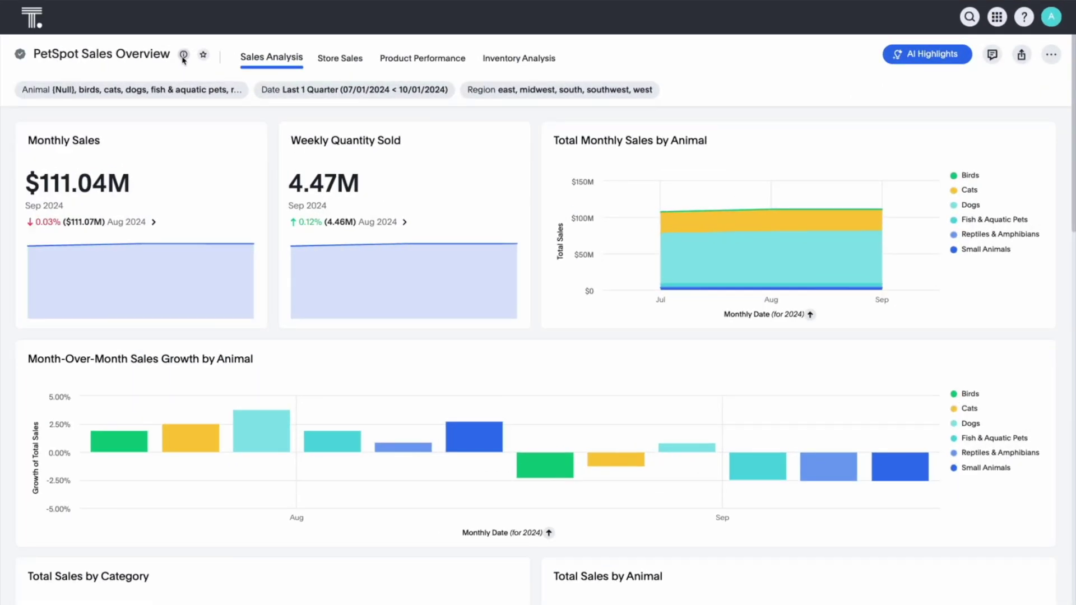
click(182, 57)
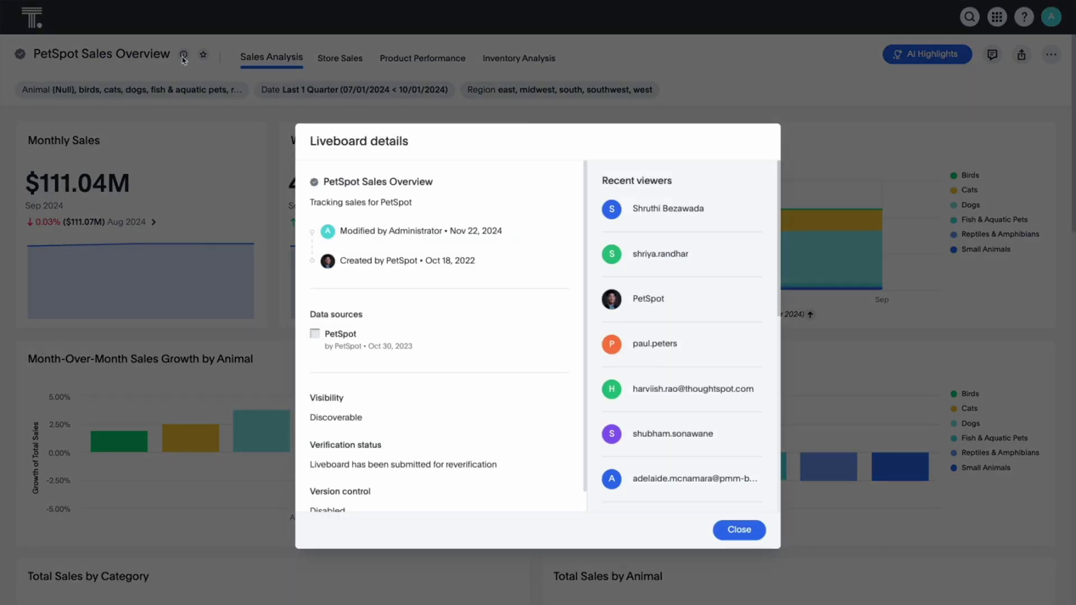
click(739, 529)
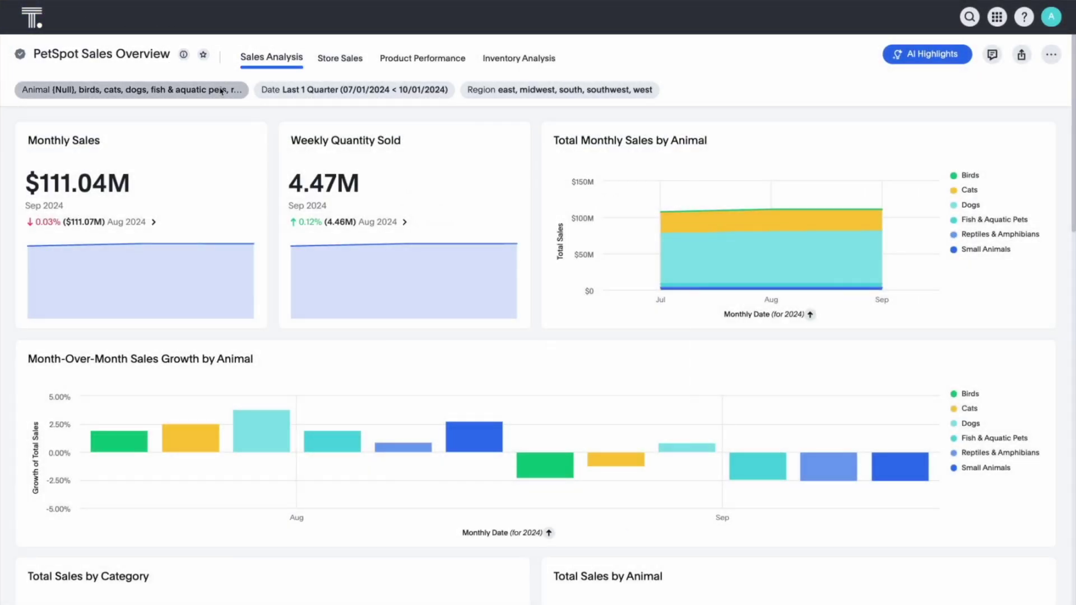
click(222, 92)
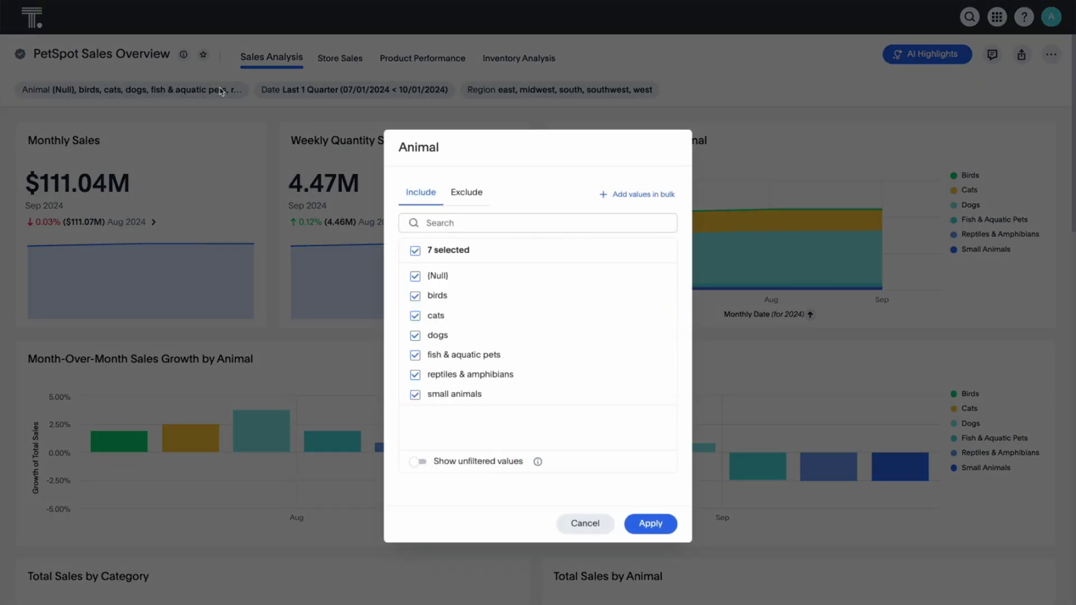
click(605, 522)
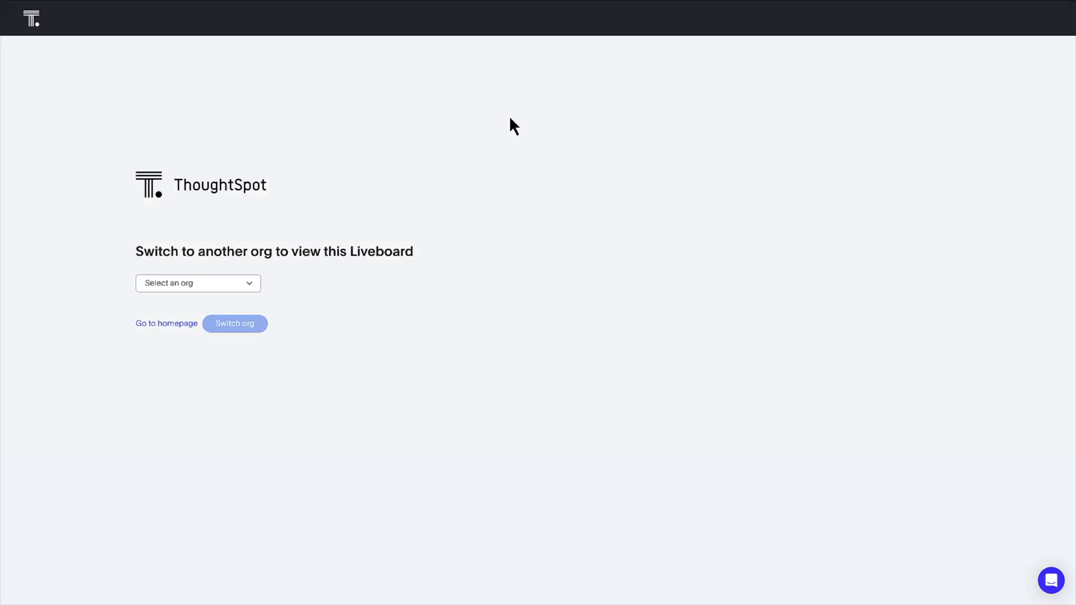
Switch to the nr-git-prod org, then open the shared Hubspot liveboard from the email.
click(248, 284)
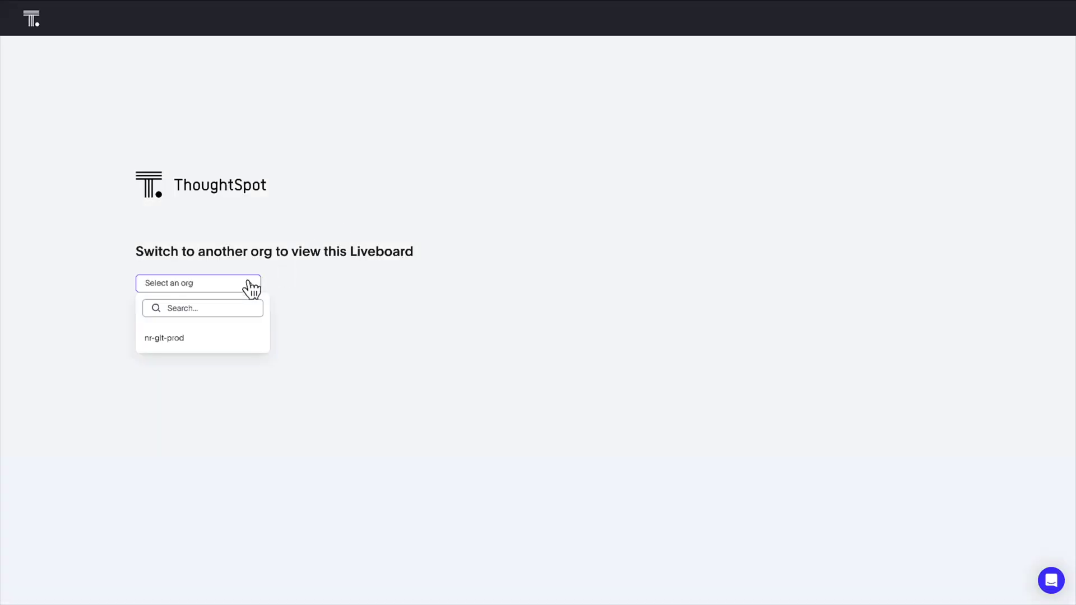
click(209, 338)
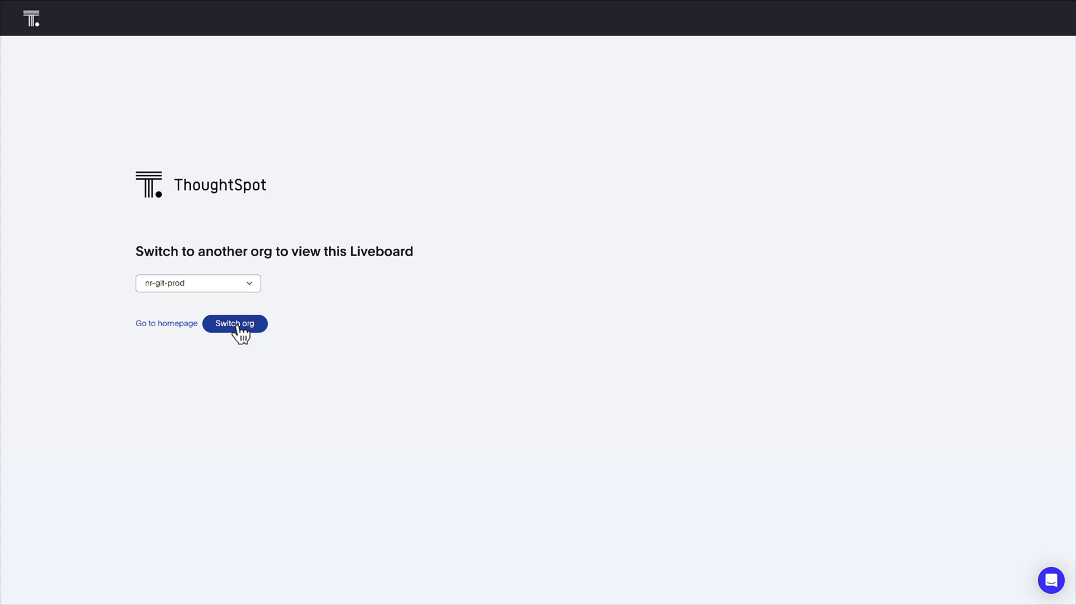
click(235, 324)
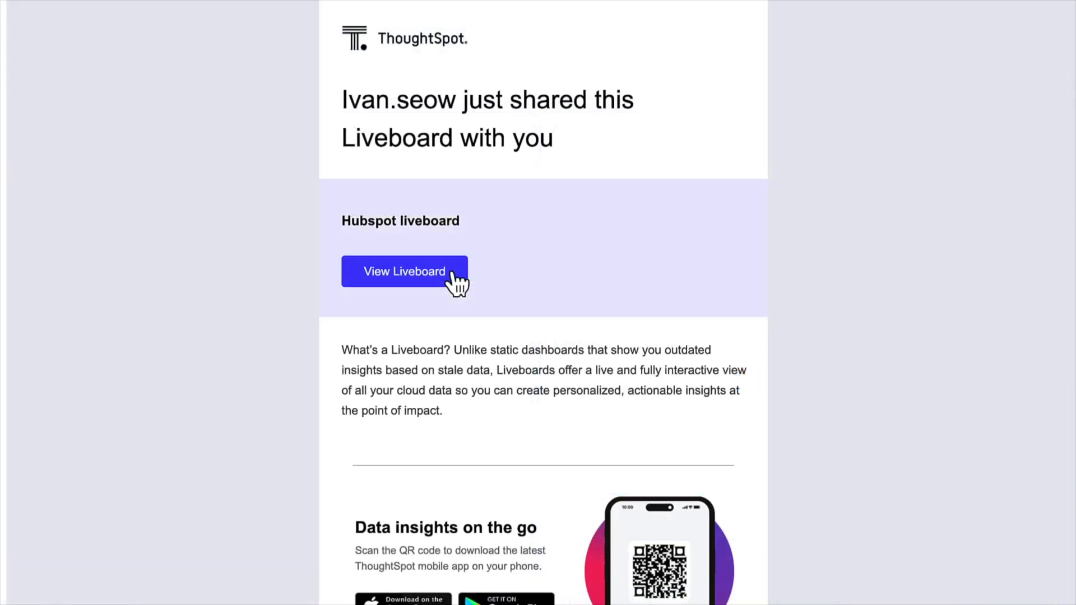
click(452, 273)
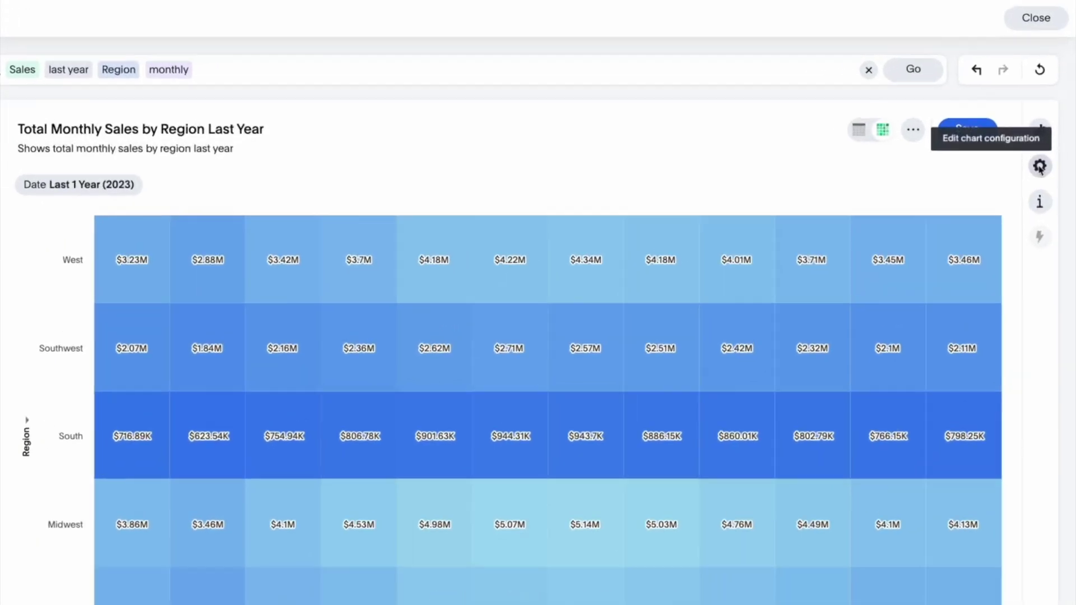
Give the Total Sales heatmap gradient a red high end and a pale cream midpoint.
click(1047, 137)
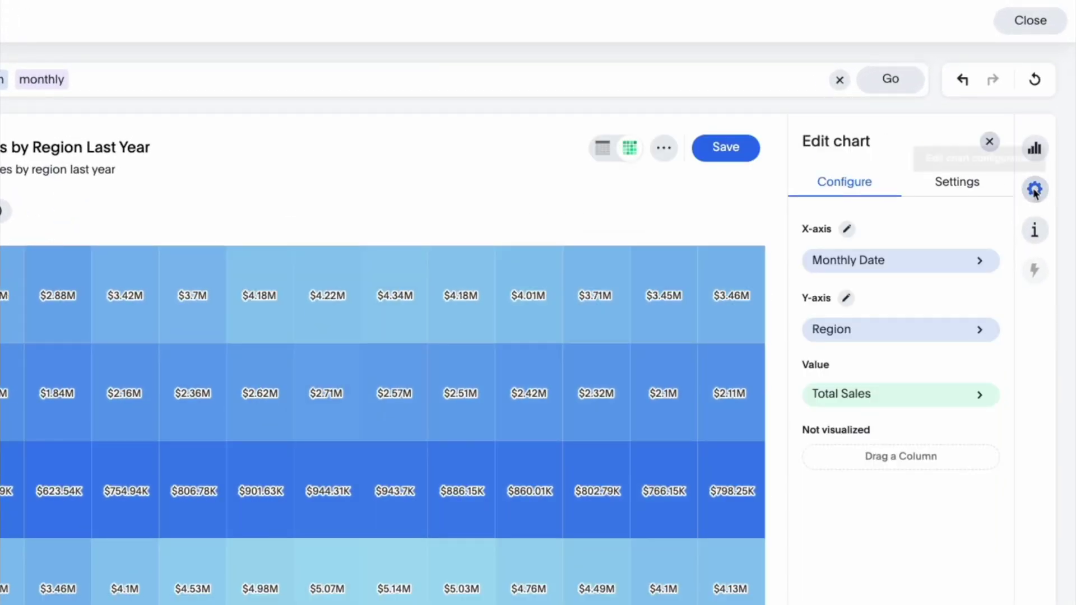
click(934, 399)
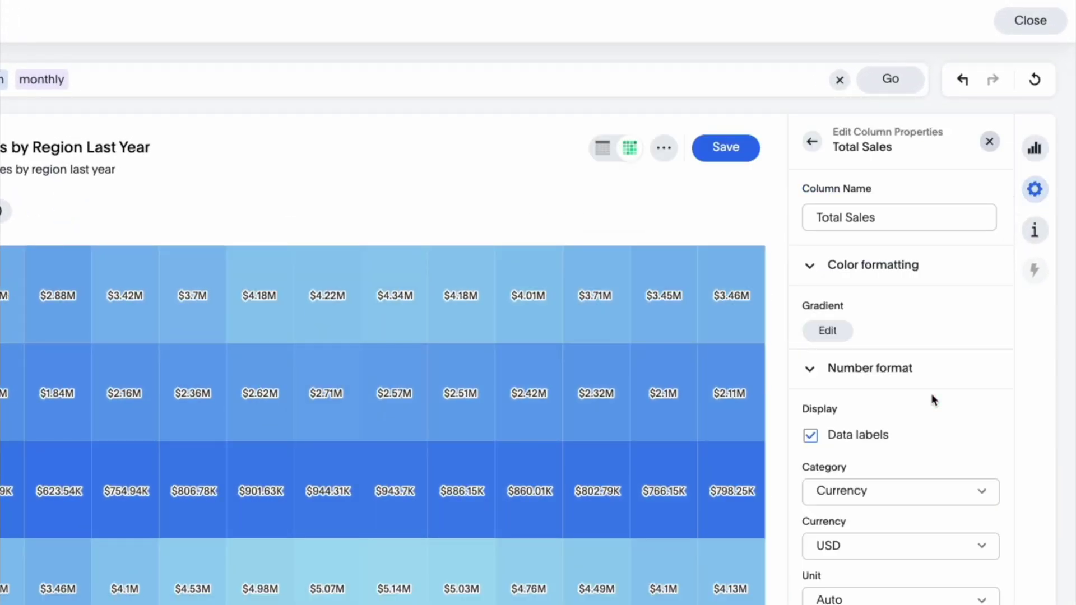
click(827, 330)
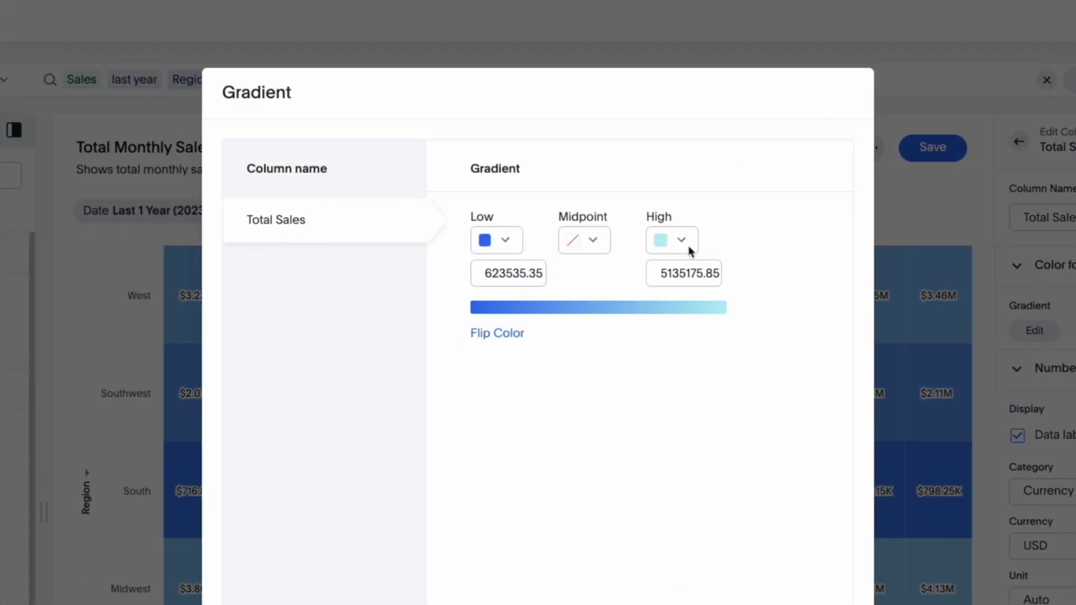
click(681, 241)
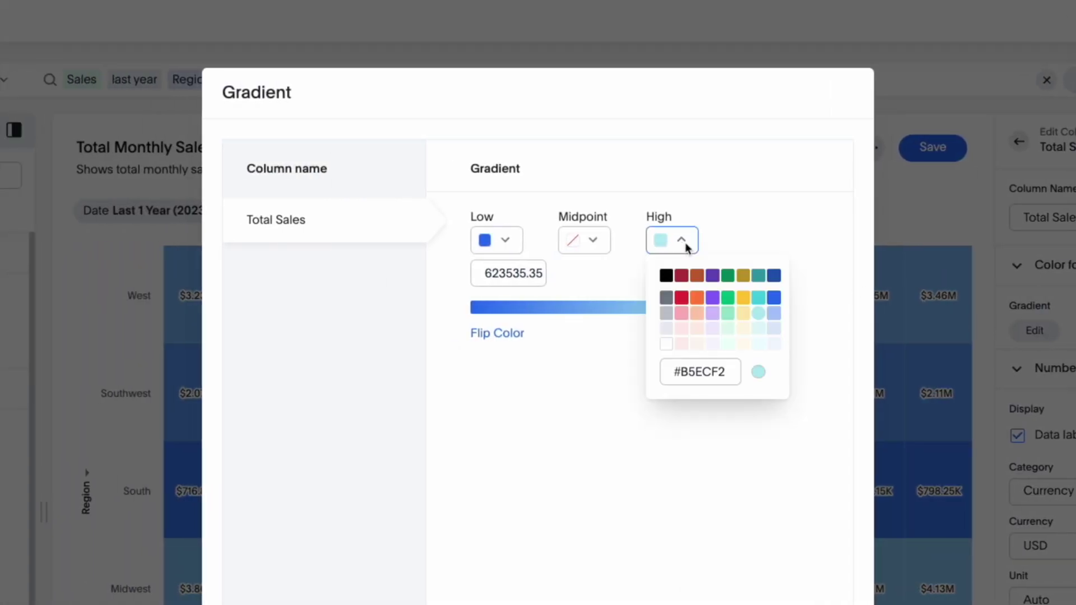
click(681, 298)
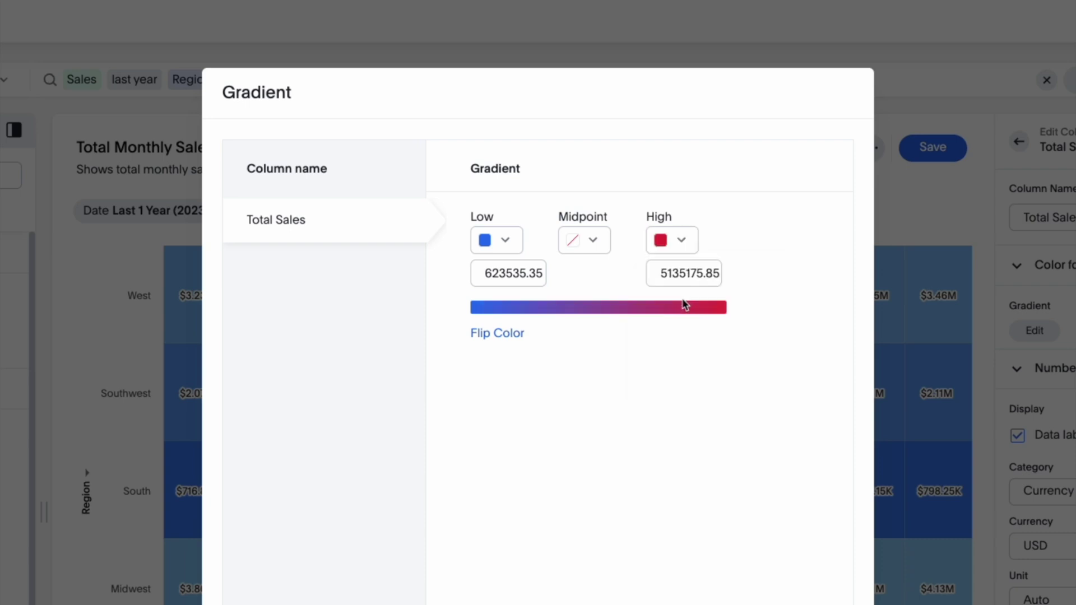
click(599, 245)
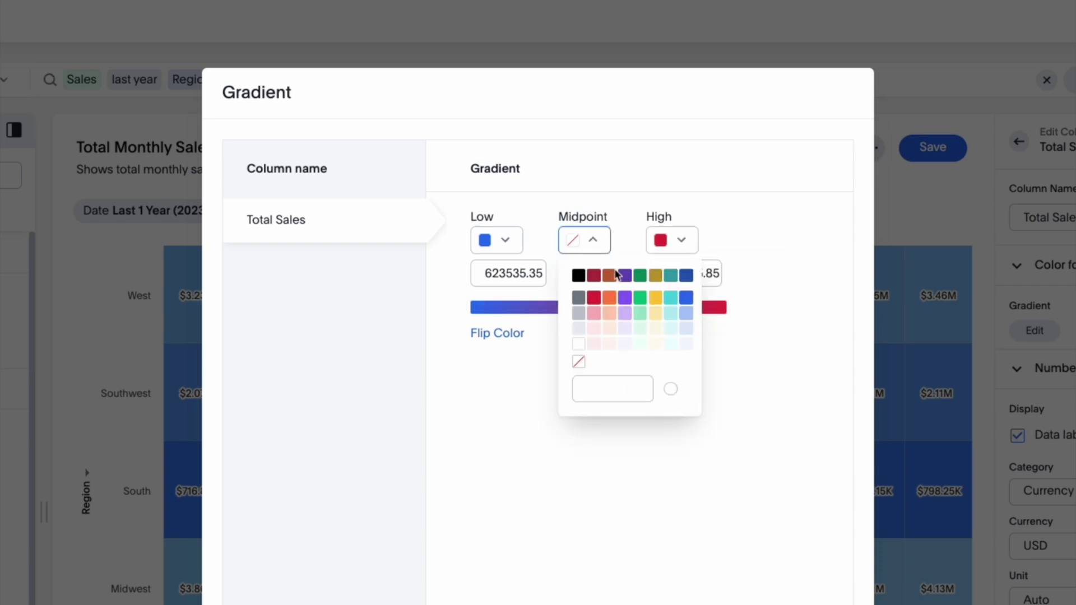
click(654, 331)
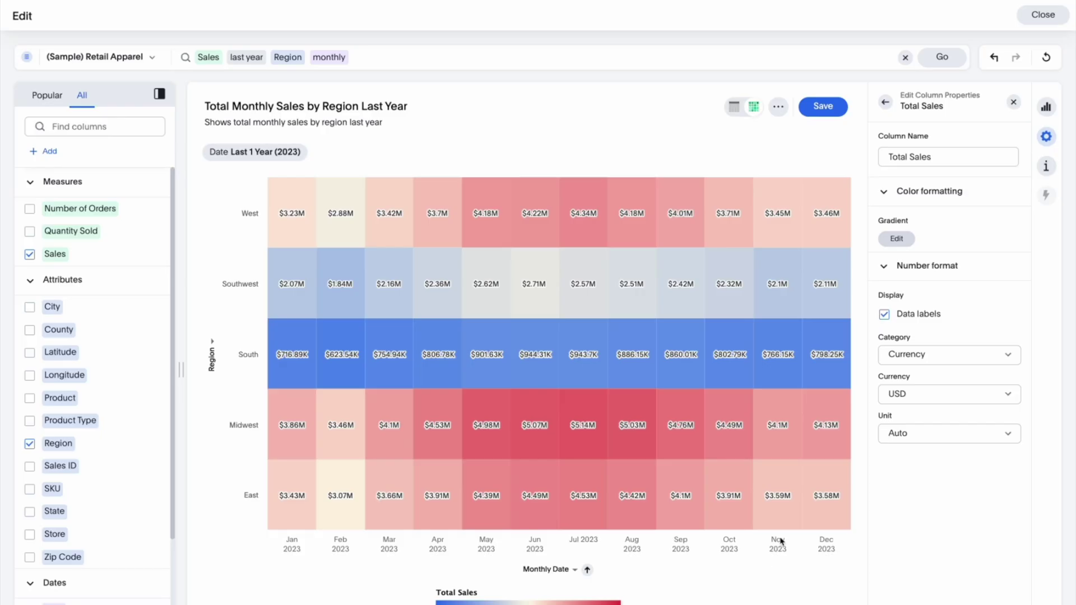
click(896, 238)
click(512, 262)
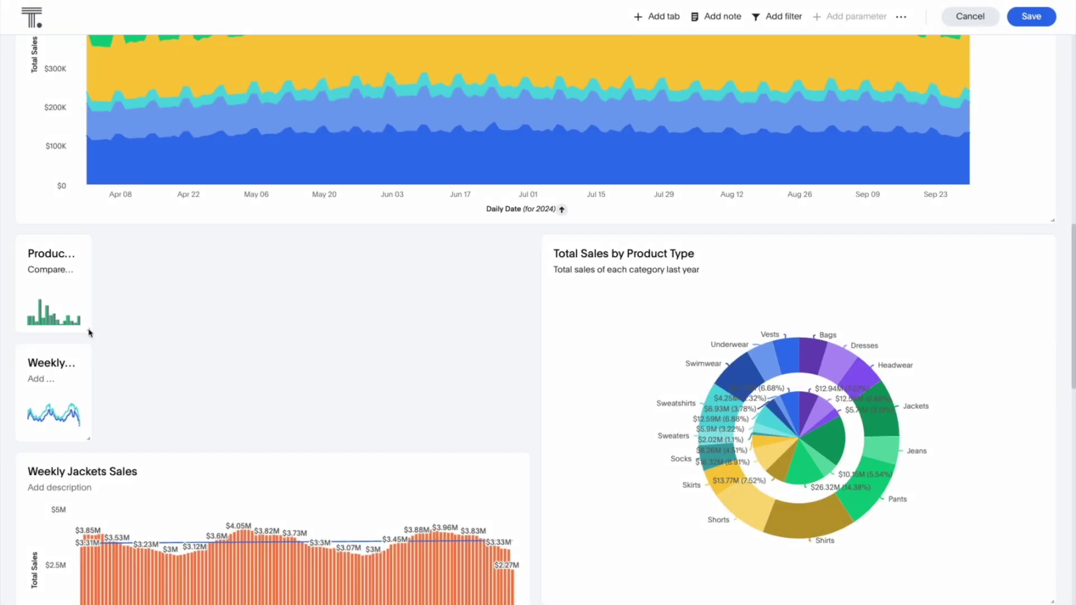
Enlarge the Product Type Sales and Massachusetts weekly sales cards, then open Data workspace Utilities.
drag(89, 332, 523, 423)
scroll(451, 435, down, 1)
drag(88, 496, 527, 595)
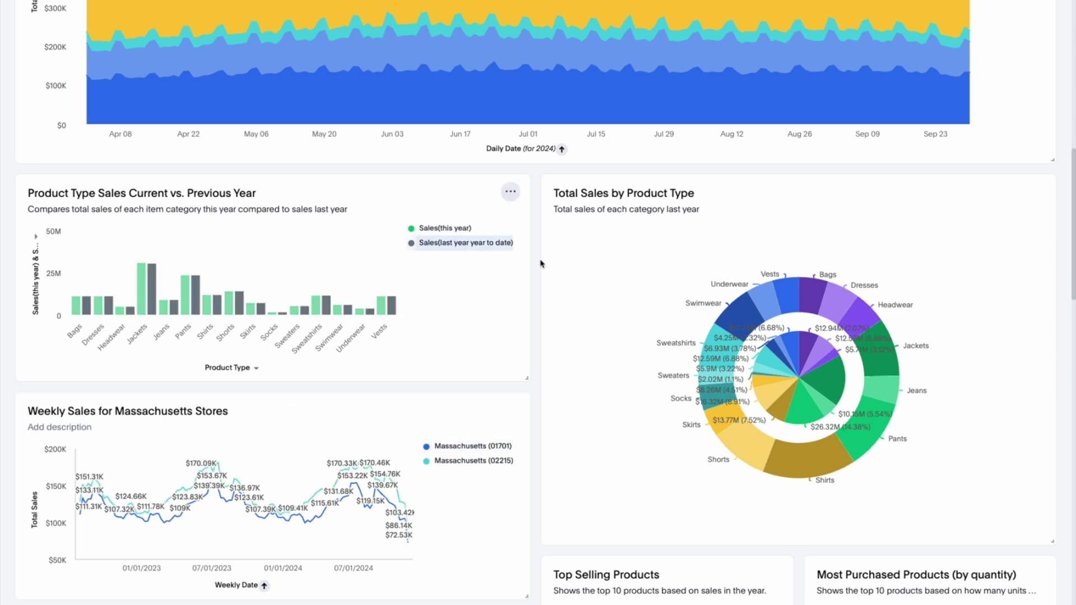
mouse_move(884, 362)
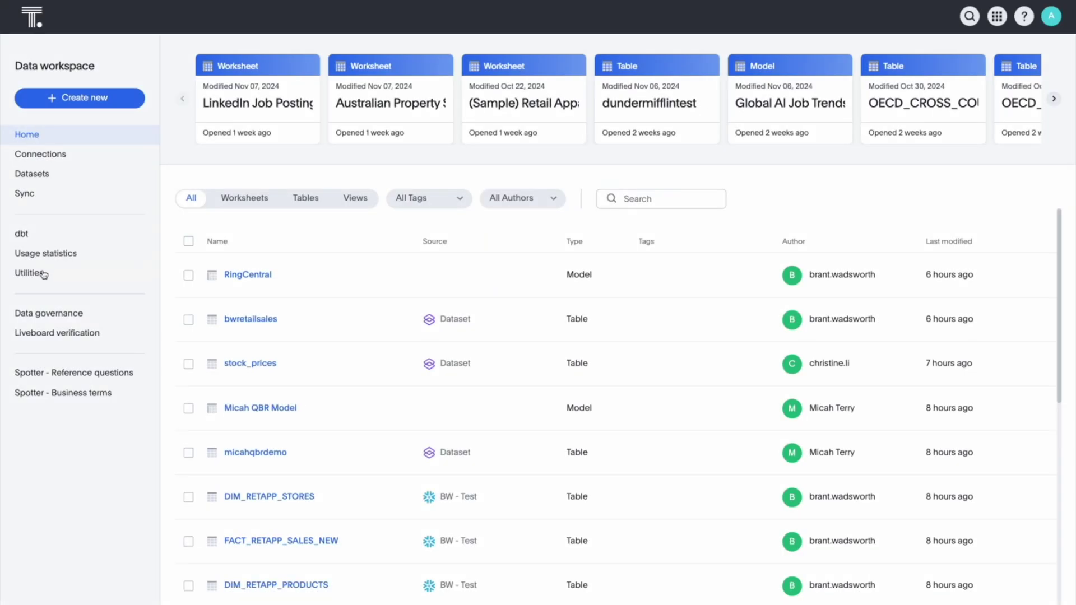
click(43, 274)
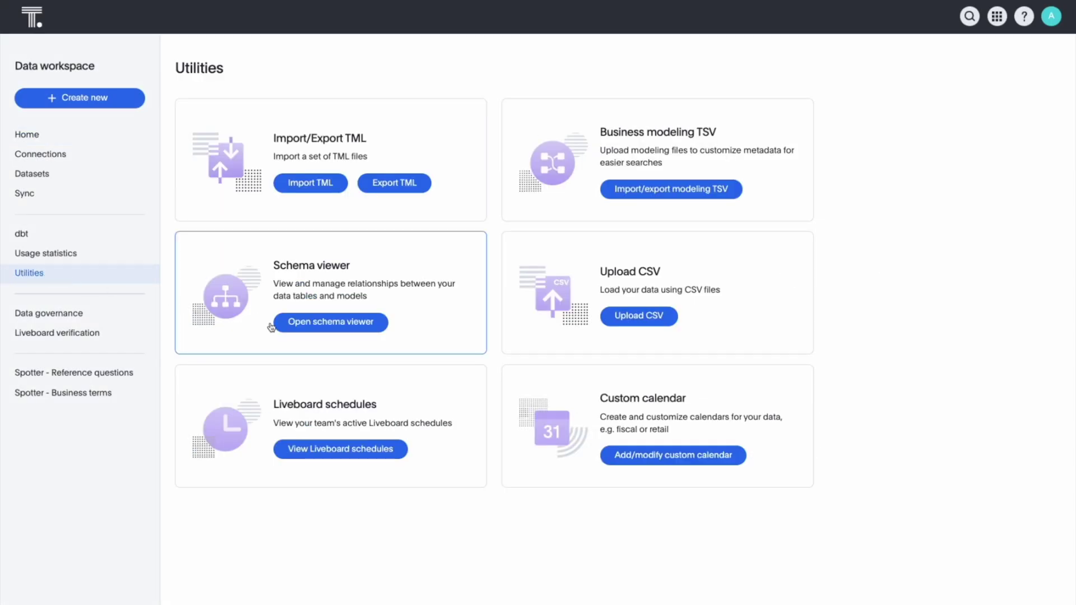
Show the schema diagram for the Retail Apparel Demo Connection, found by searching 'retail'.
click(292, 324)
click(299, 122)
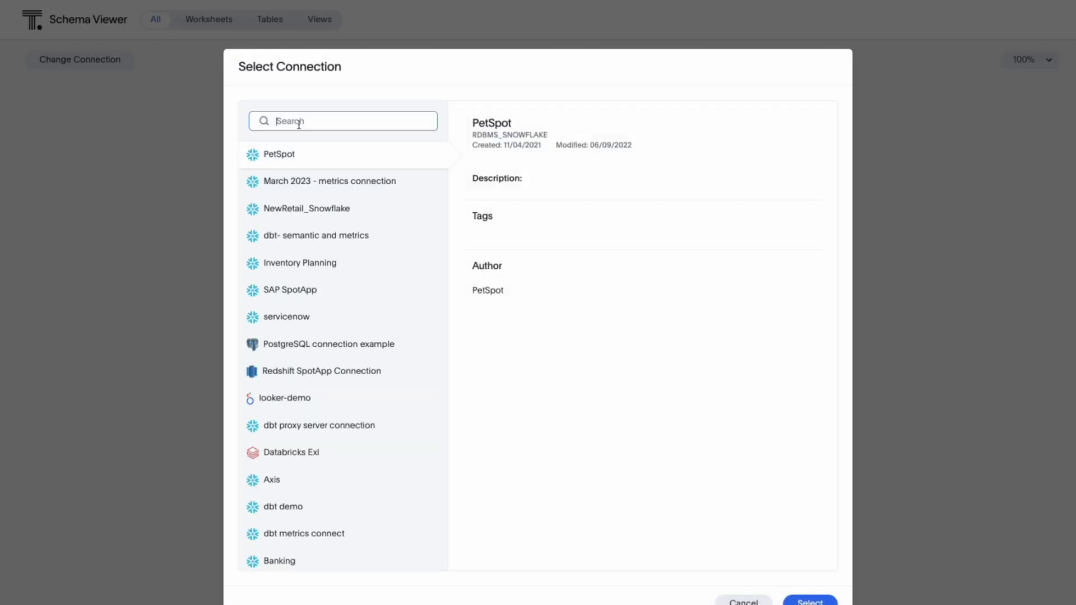
text(retail)
click(306, 261)
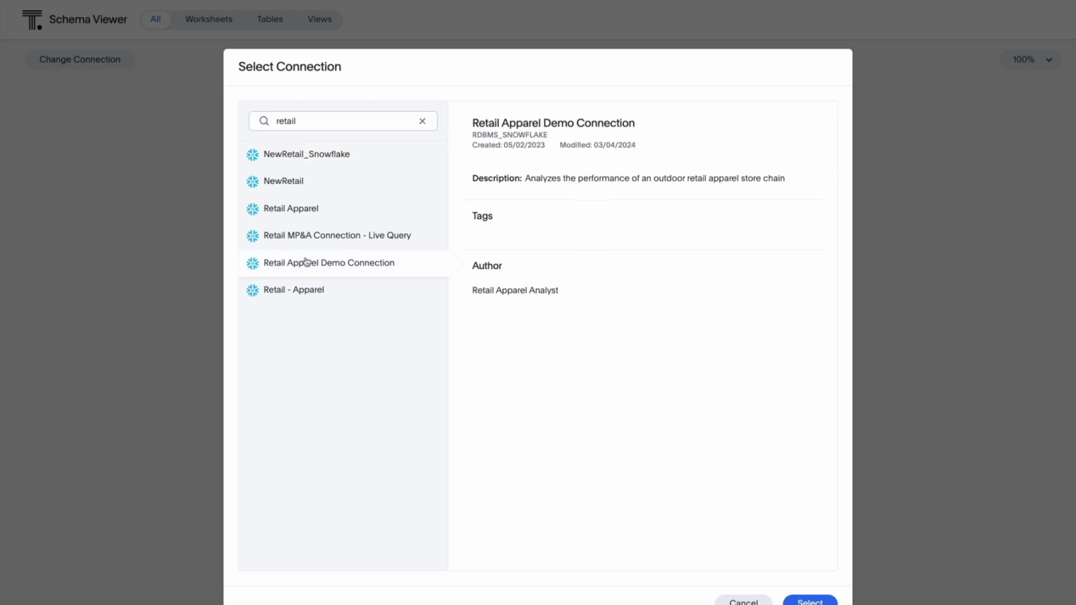
click(792, 600)
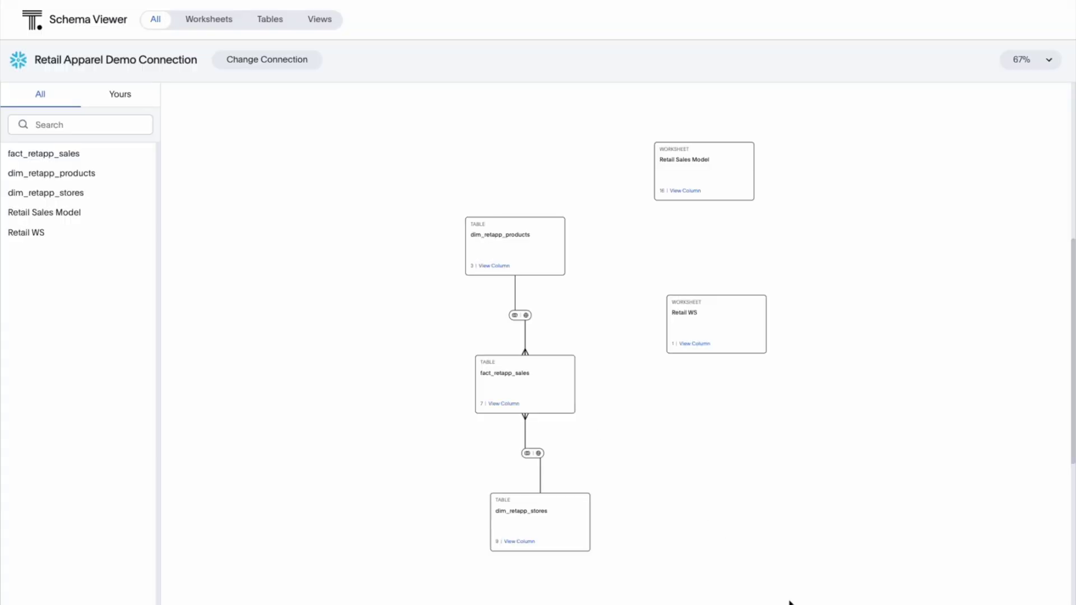
Switch the schema viewer to the Inventory Planning connection.
click(243, 60)
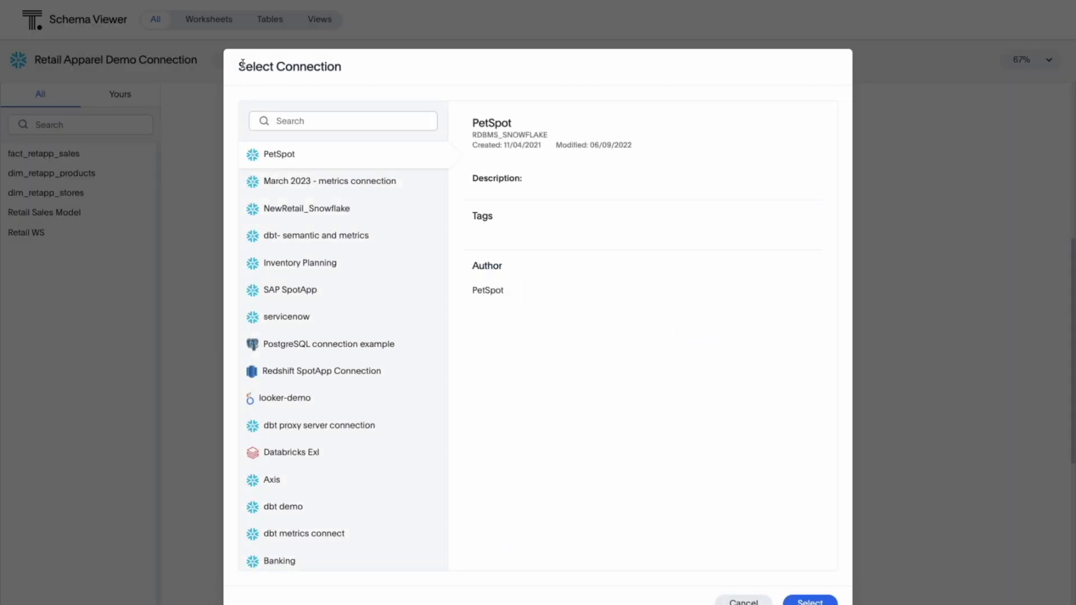
click(272, 267)
click(796, 600)
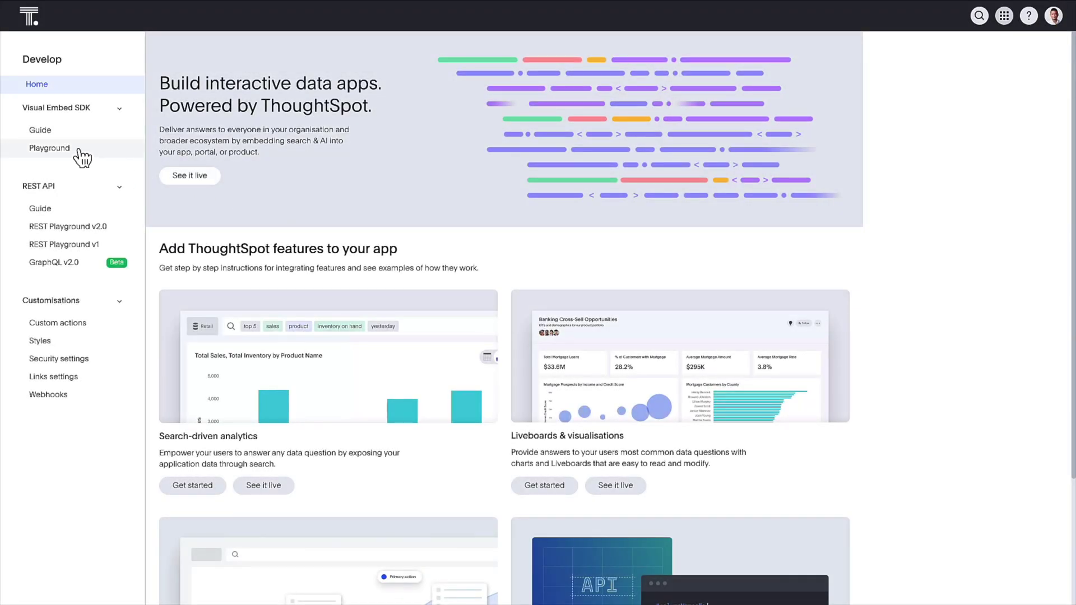
In the Visual Embed playground, run a Liveboard embed of Grocery Sales Review on the Demographic Analysis tab.
click(81, 158)
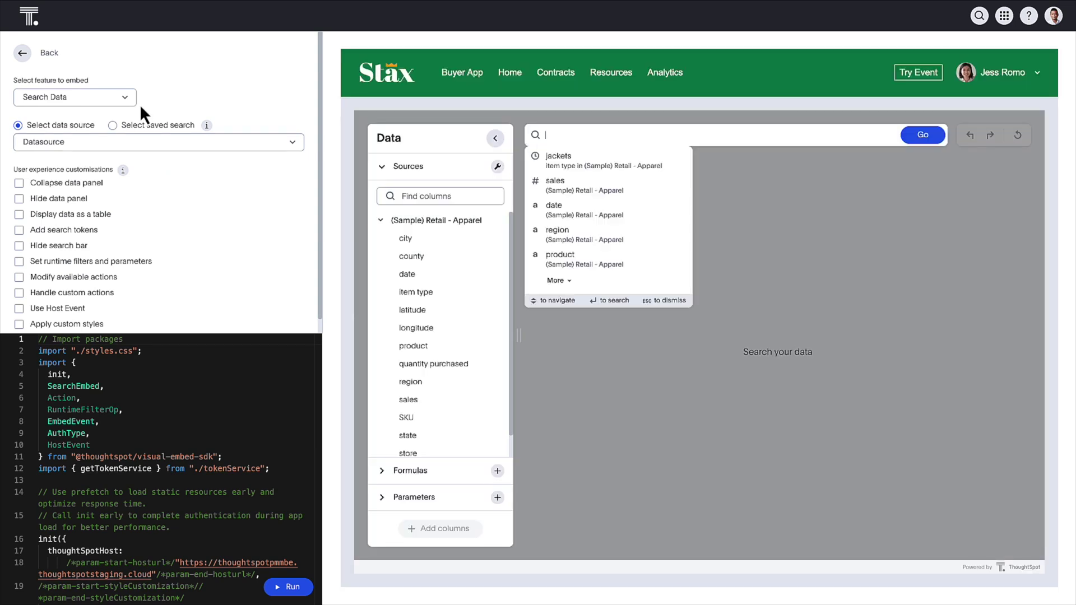
click(126, 102)
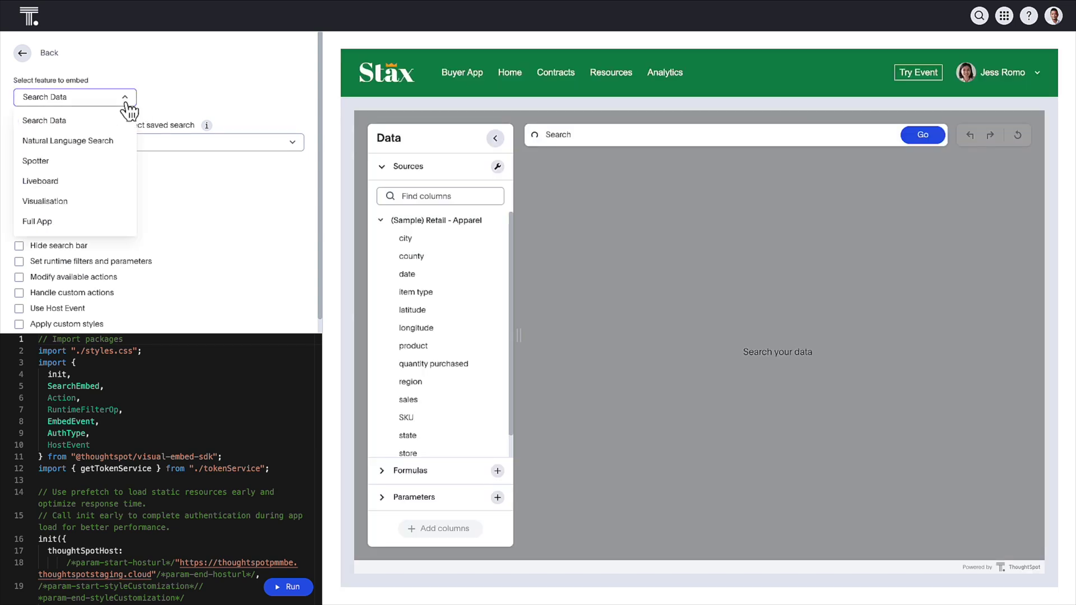
click(100, 184)
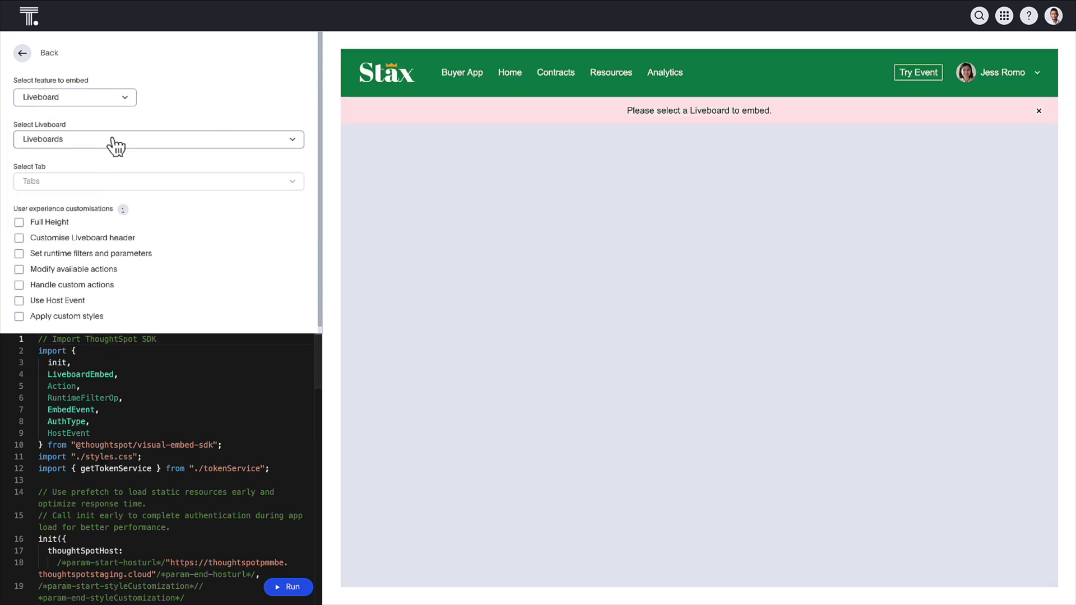
click(114, 140)
click(100, 239)
click(106, 185)
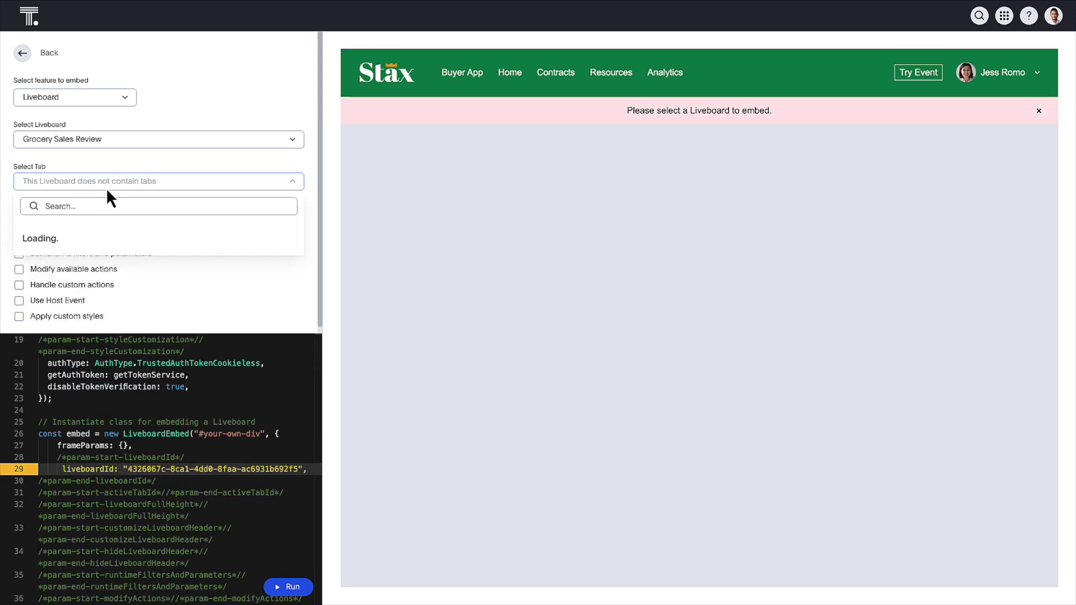
click(89, 297)
click(282, 586)
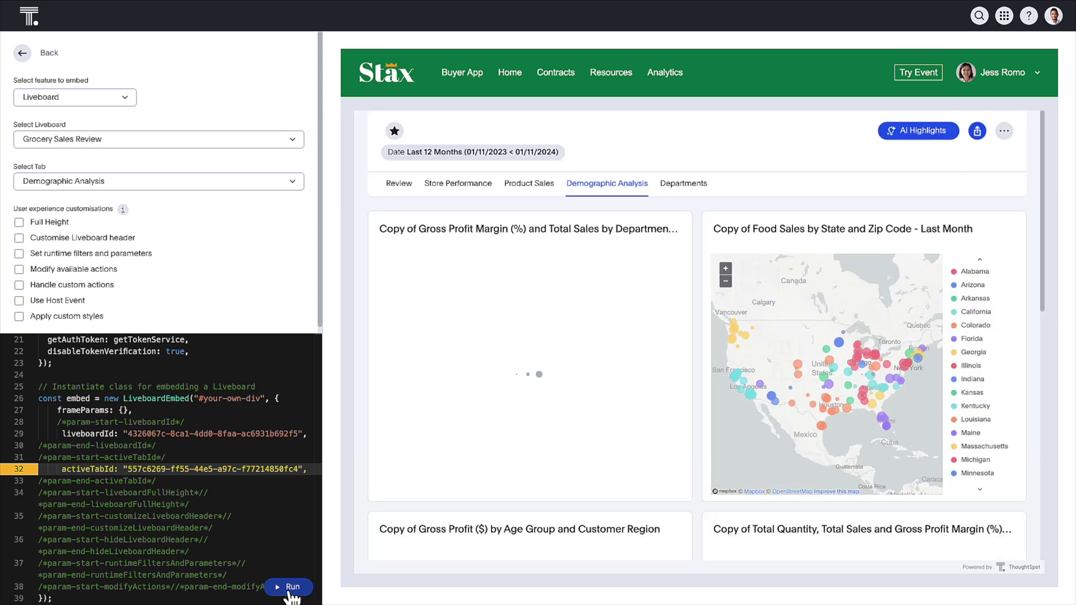
Add liveboard header customisation with showLiveboardDescription set to false and rerun the embed.
click(19, 238)
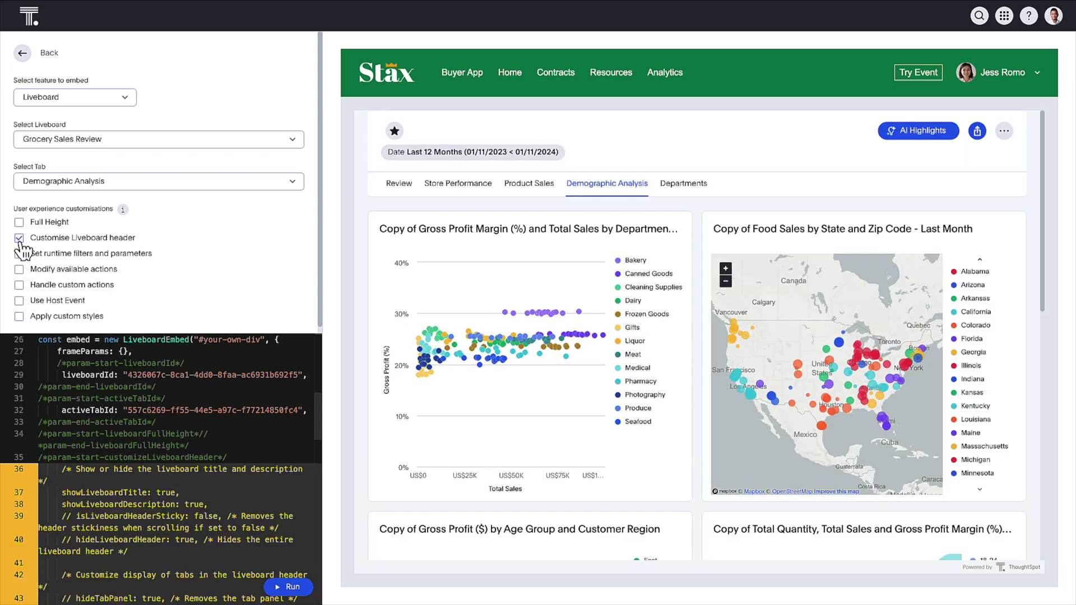
scroll(237, 500, down, 2)
double_click(197, 398)
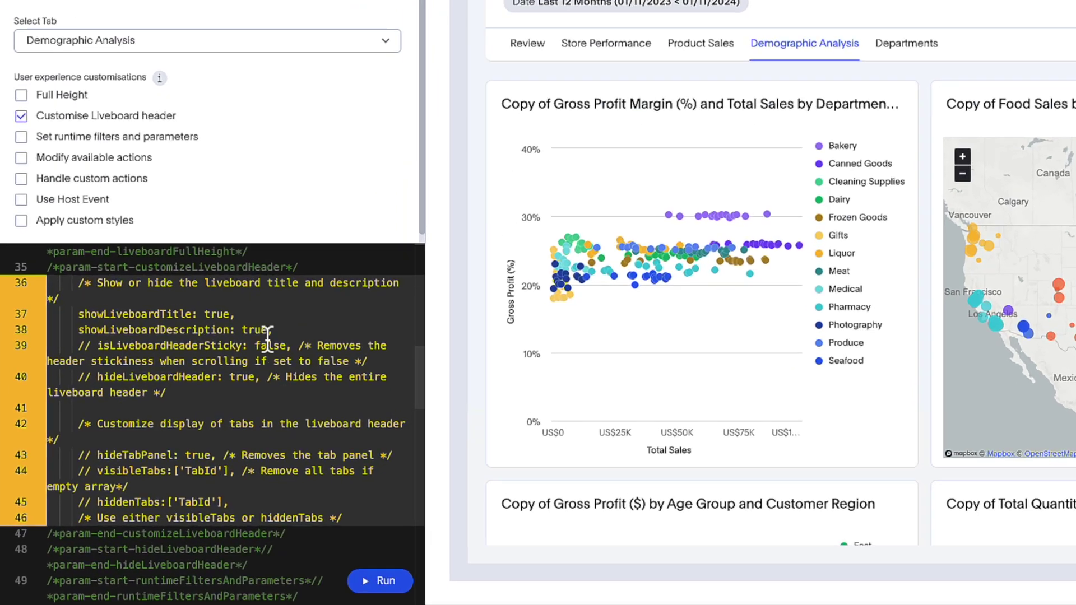
text(false)
key(Escape)
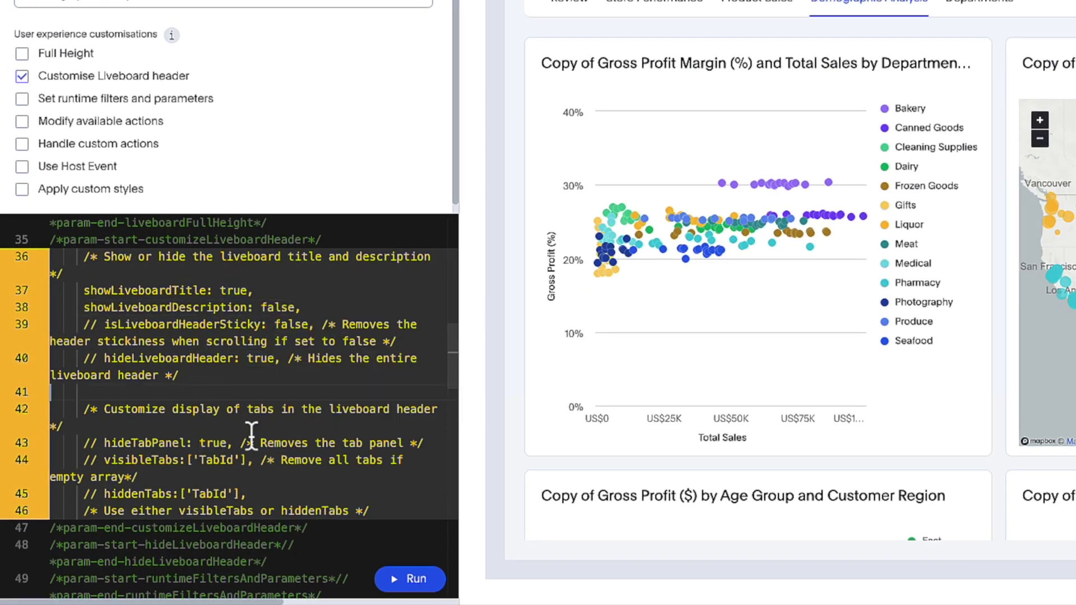
click(409, 579)
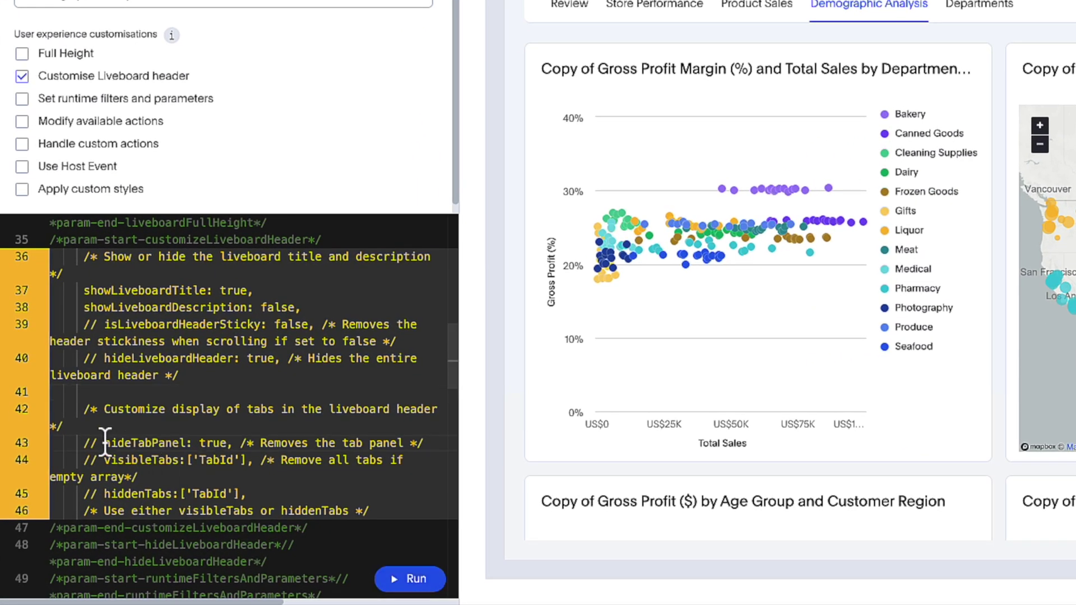
Uncomment hideTabPanel to hide the liveboard tabs and rerun the embed.
click(104, 443)
key(BackSpace)
key(BackSpace)
key(BackSpace)
click(409, 579)
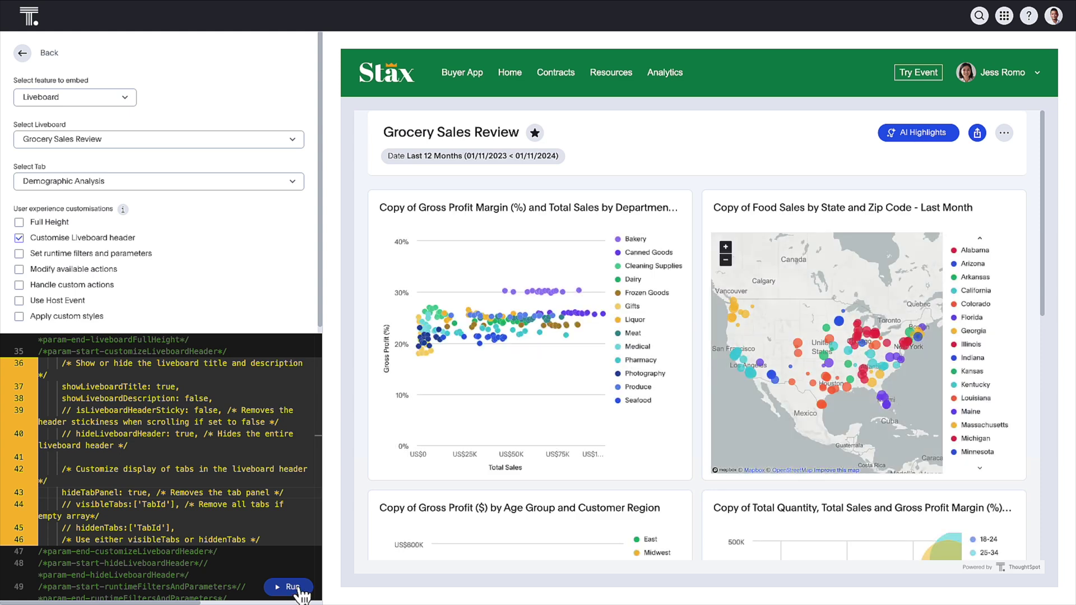
click(125, 101)
Run a Full App embed with app navigation customisation enabled.
click(45, 218)
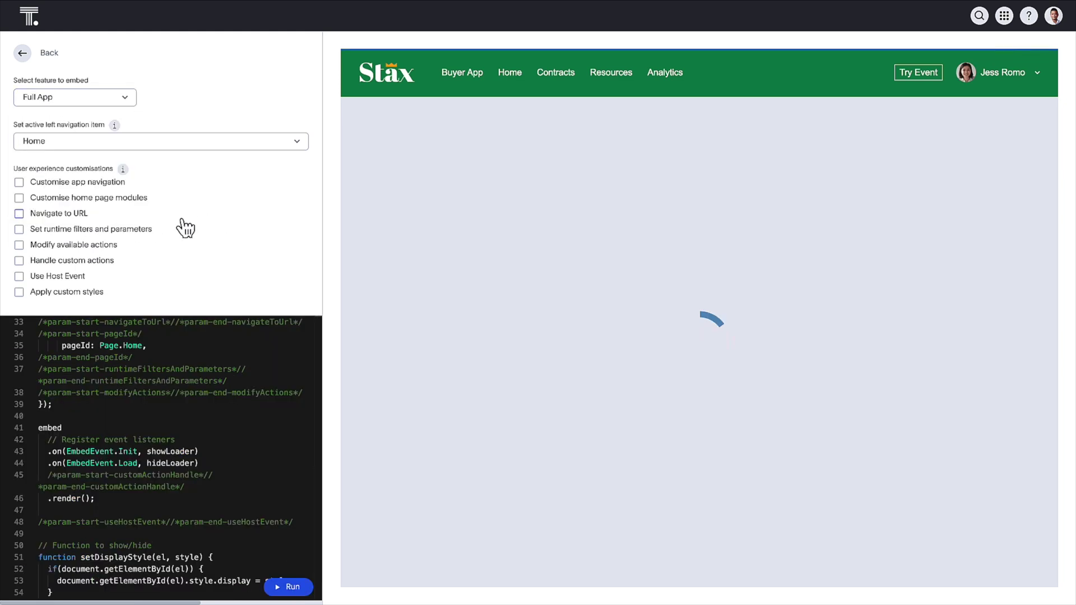
click(19, 182)
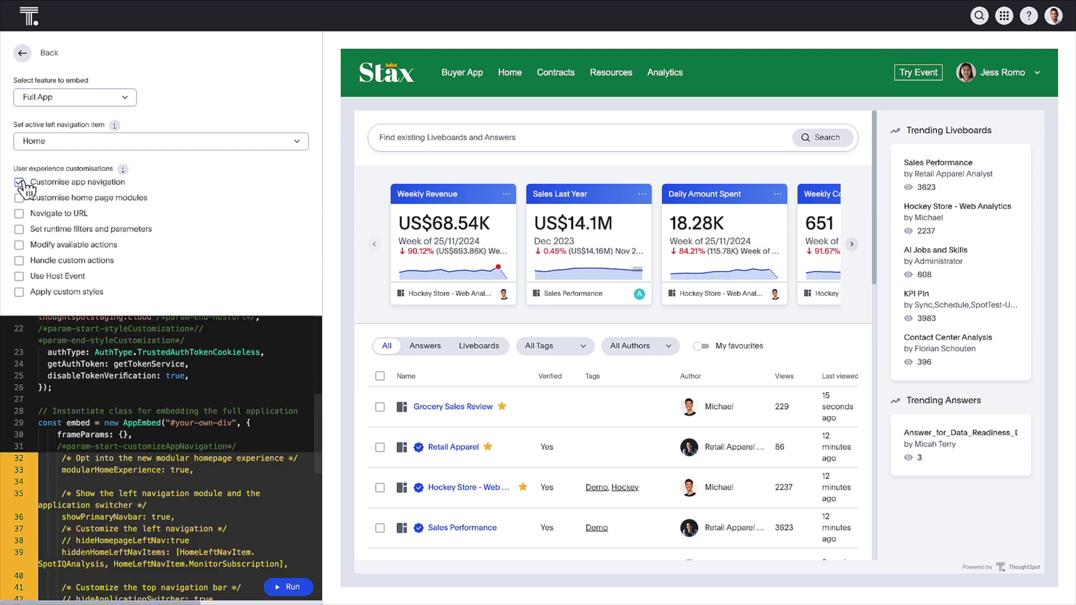
click(292, 587)
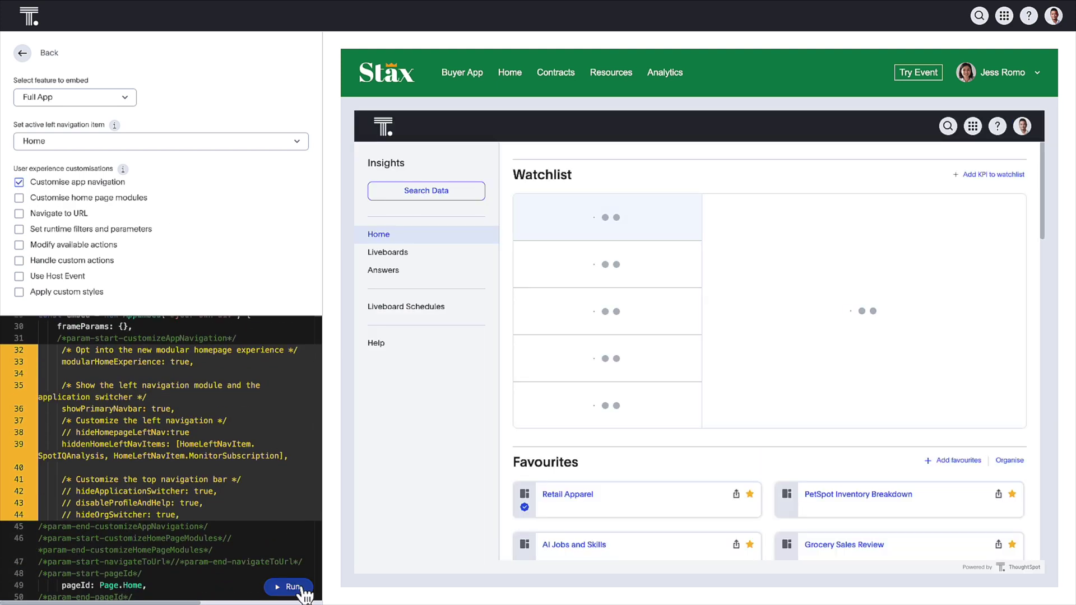